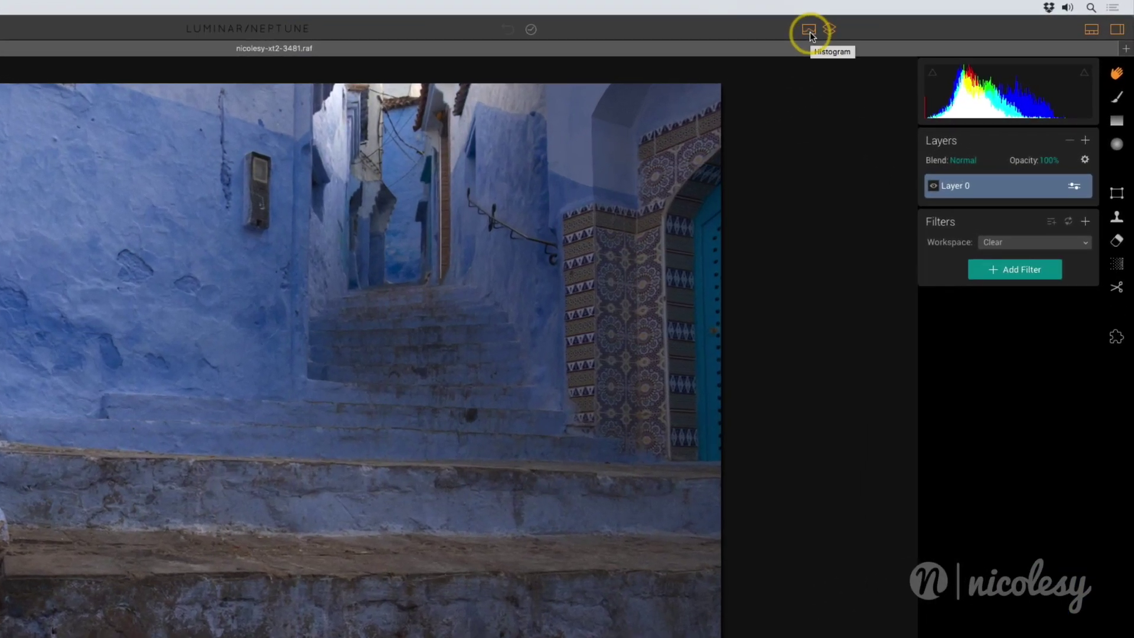
- Hide and restore the histogram and layers panels
{"action": "left_click", "coordinate": [809, 29]}
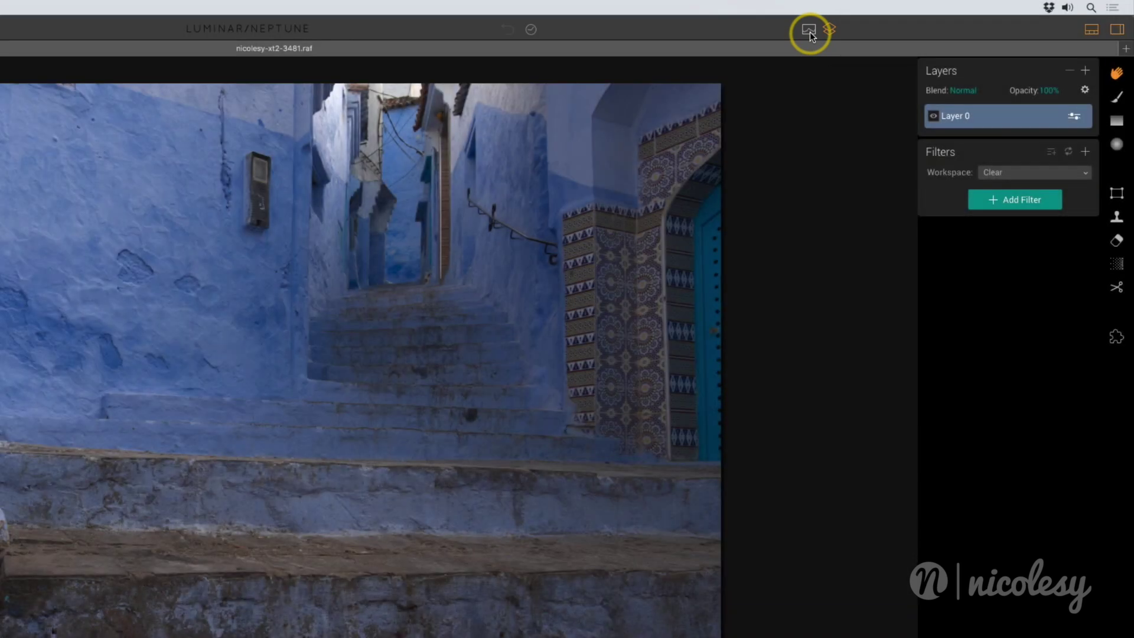
{"action": "left_click", "coordinate": [809, 29]}
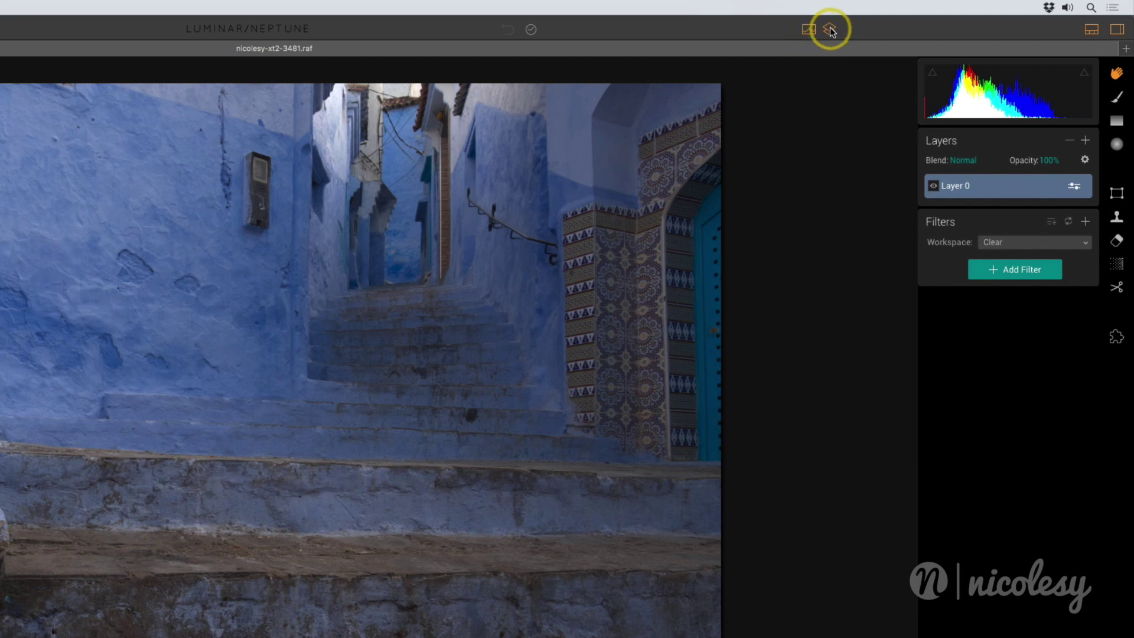
{"action": "left_click", "coordinate": [830, 29]}
{"action": "left_click", "coordinate": [830, 29]}
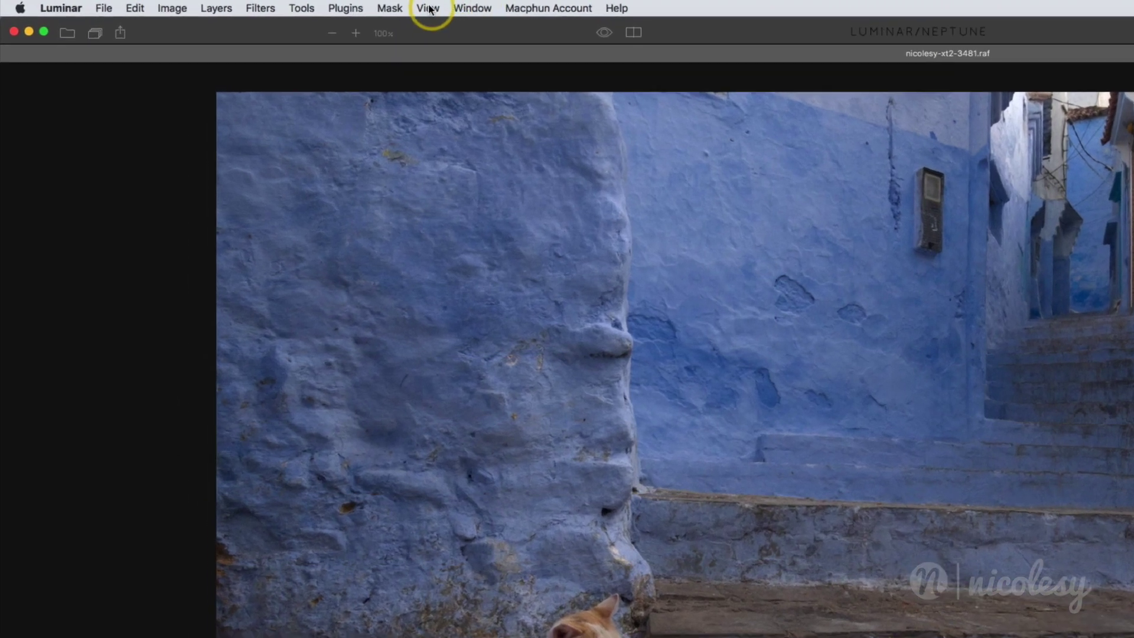
- Open and dismiss the view options and the open-image dialog without changes
{"action": "left_click", "coordinate": [256, 4]}
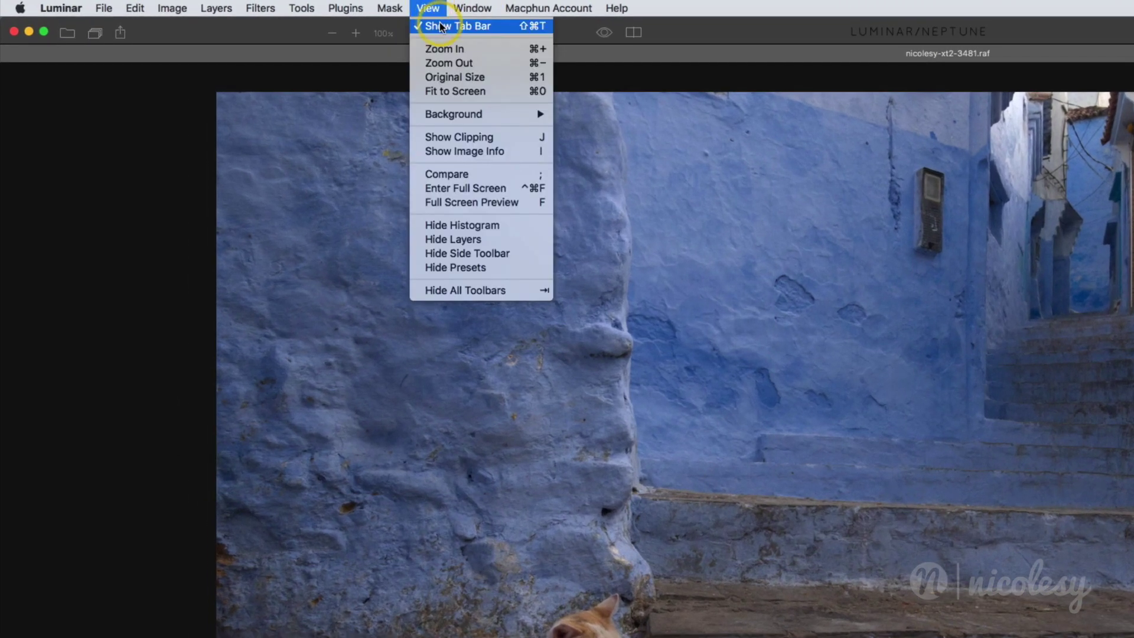
{"action": "left_click", "coordinate": [430, 9]}
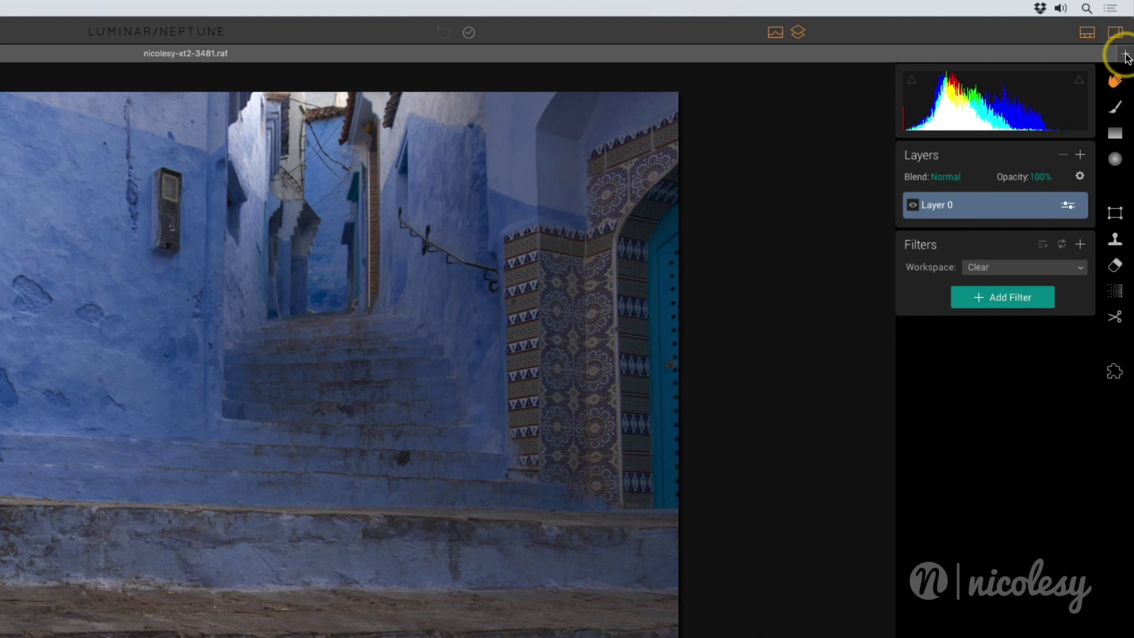
{"action": "left_click", "coordinate": [1125, 56]}
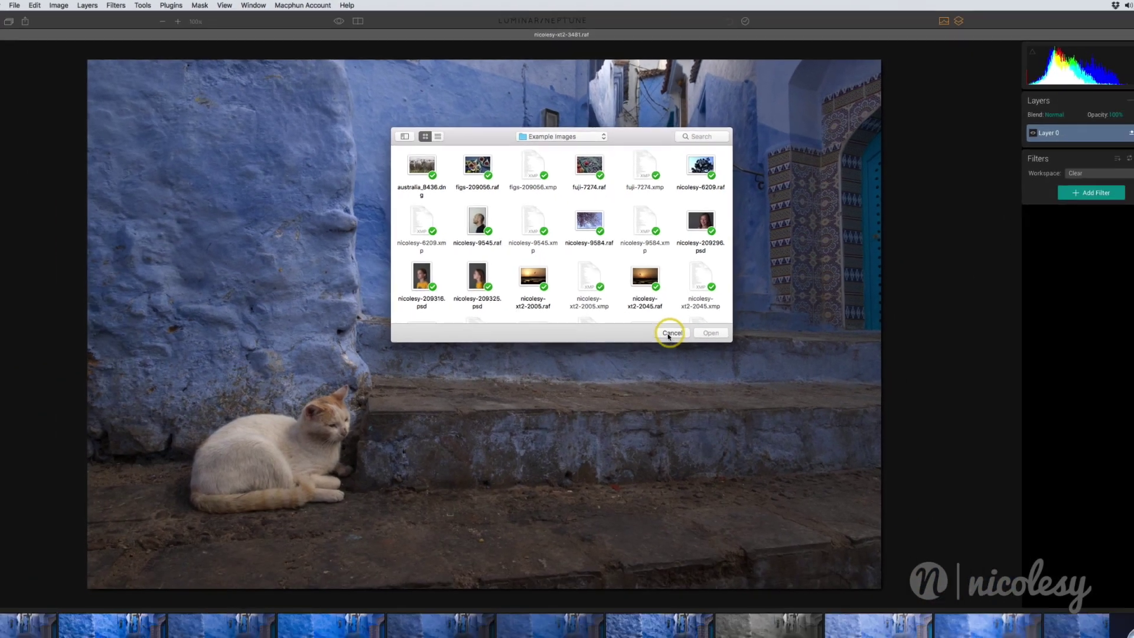
{"action": "left_click", "coordinate": [696, 513]}
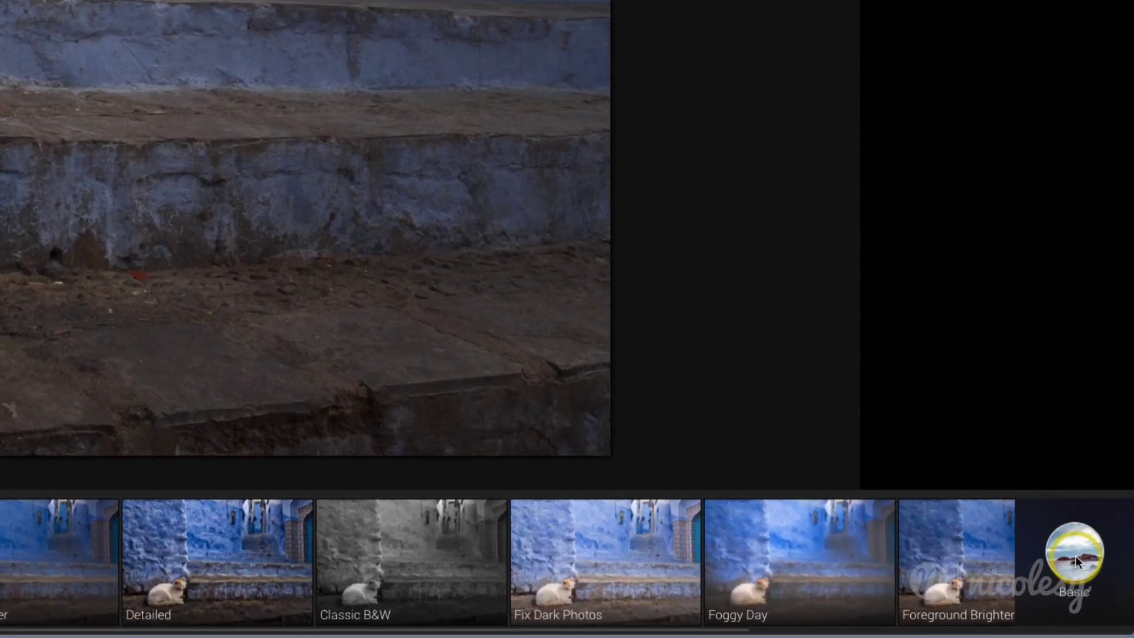
- Browse the presets filmstrip and apply the Foreground Brightener preset
{"action": "left_click", "coordinate": [1075, 555]}
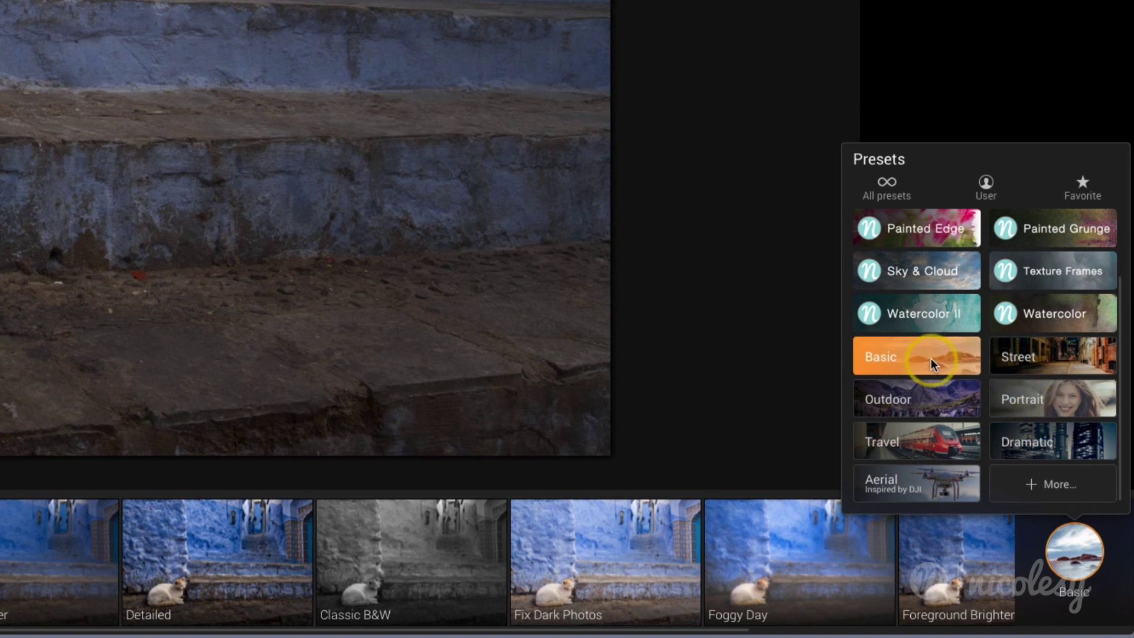
{"action": "left_click", "coordinate": [759, 363]}
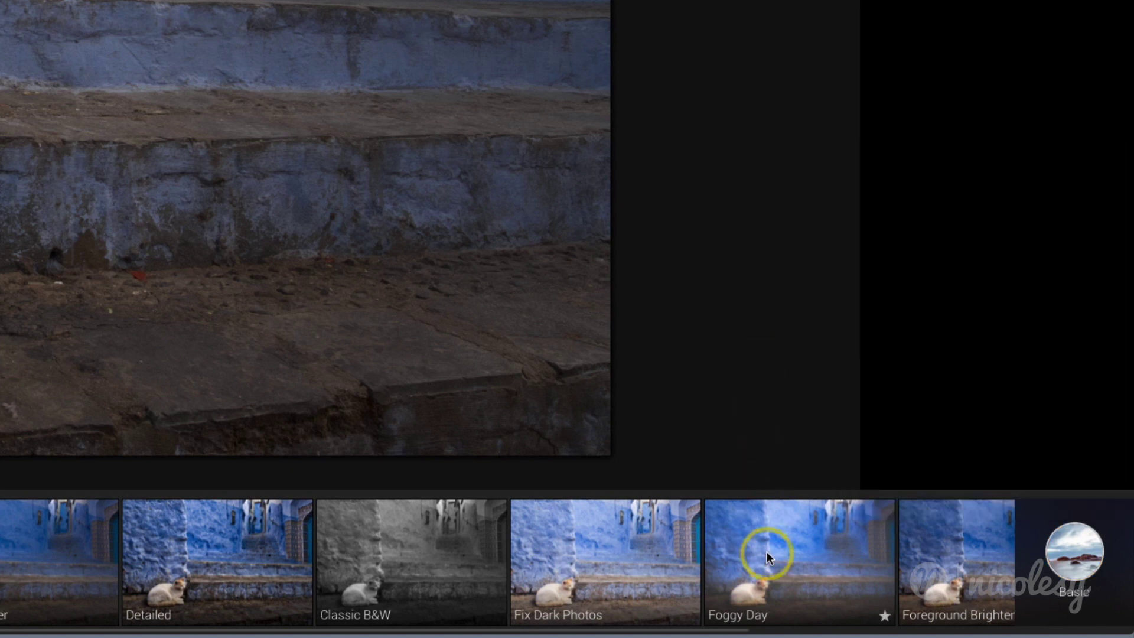
{"action": "scroll", "coordinate": [766, 552], "scroll_direction": "down", "scroll_amount": 2}
{"action": "left_click", "coordinate": [901, 558]}
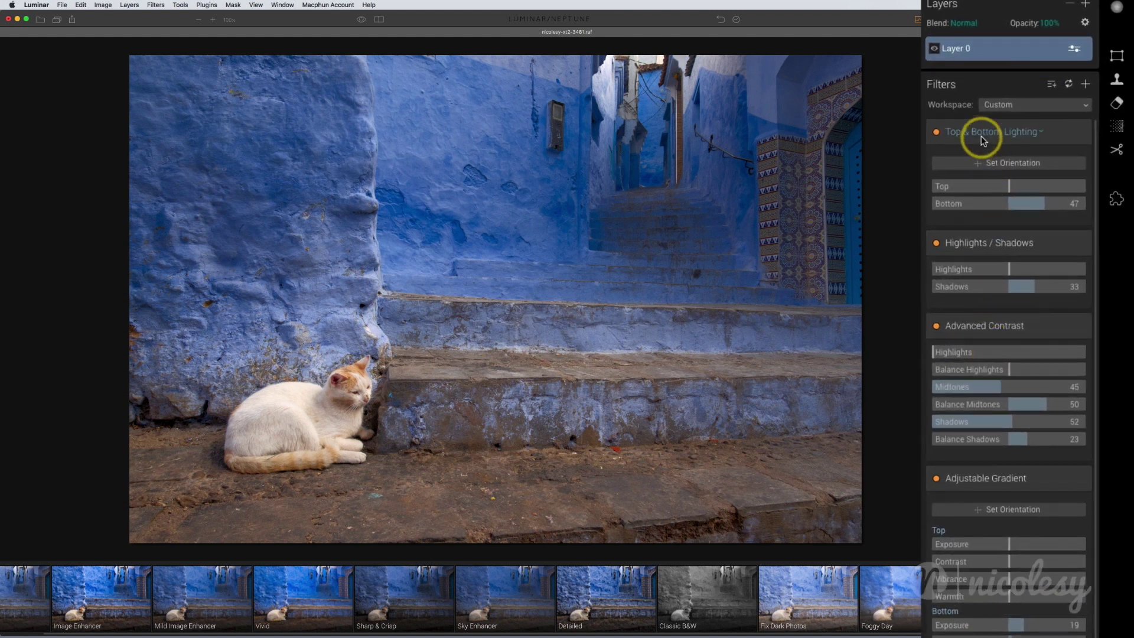
- Toggle Top & Bottom Lighting off and on to compare its effect
{"action": "left_click", "coordinate": [937, 133]}
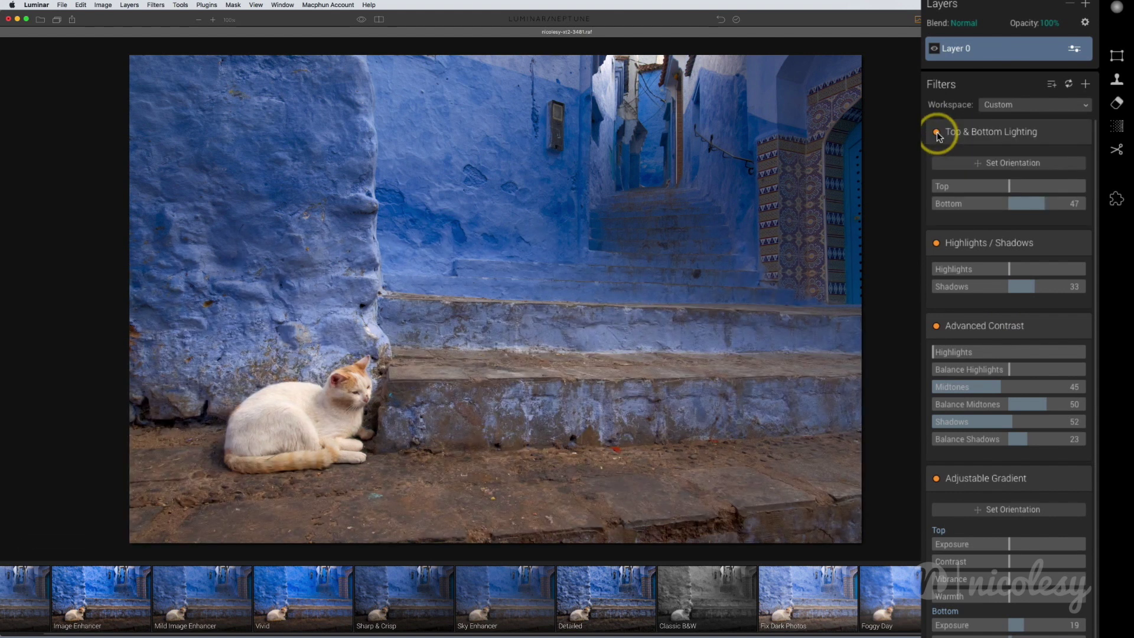
{"action": "left_click", "coordinate": [936, 132]}
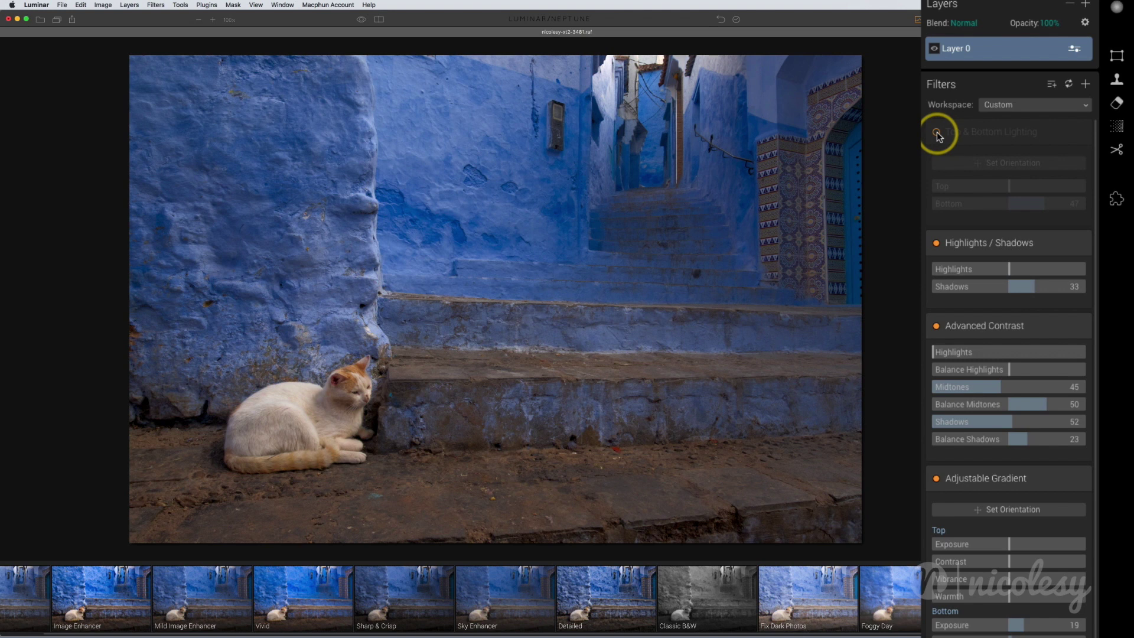
{"action": "left_click", "coordinate": [937, 133]}
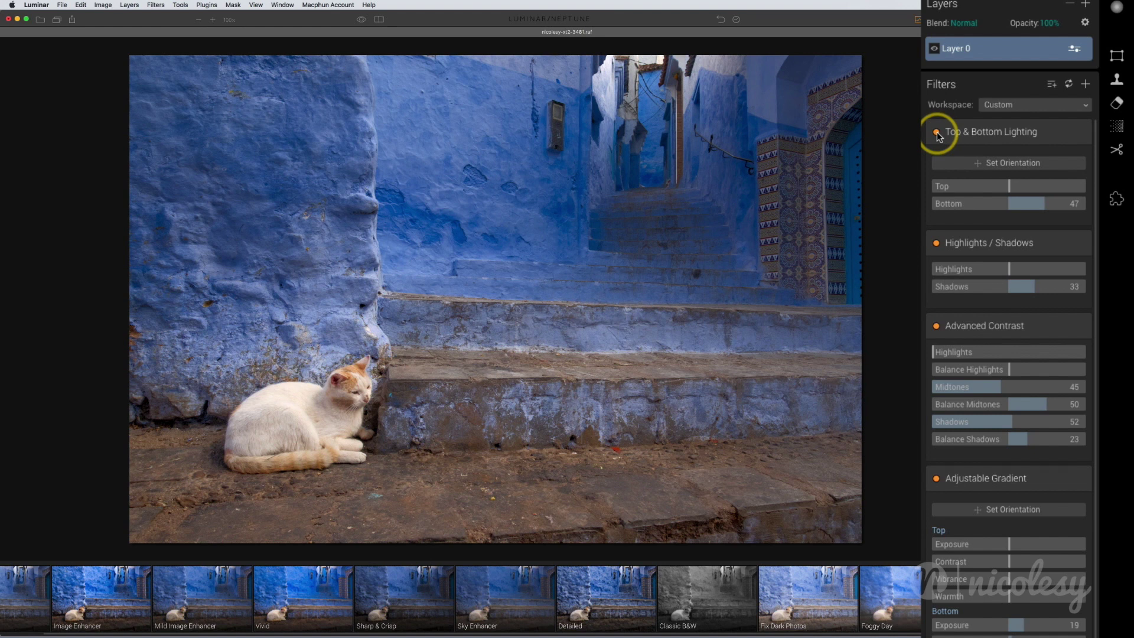
- Move the Top & Bottom Lighting orientation guides up and down across the alley
{"action": "left_click", "coordinate": [1010, 166]}
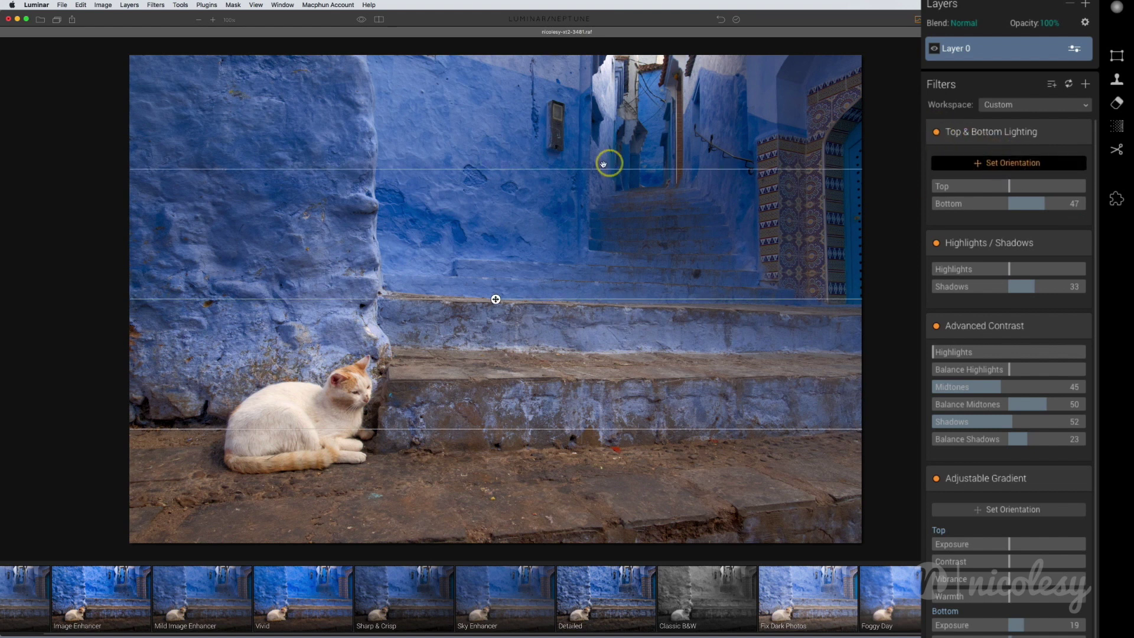
{"action": "left_click_drag", "start_coordinate": [587, 169], "coordinate": [583, 57]}
{"action": "left_click_drag", "start_coordinate": [583, 428], "coordinate": [587, 540]}
{"action": "left_click", "coordinate": [1012, 169]}
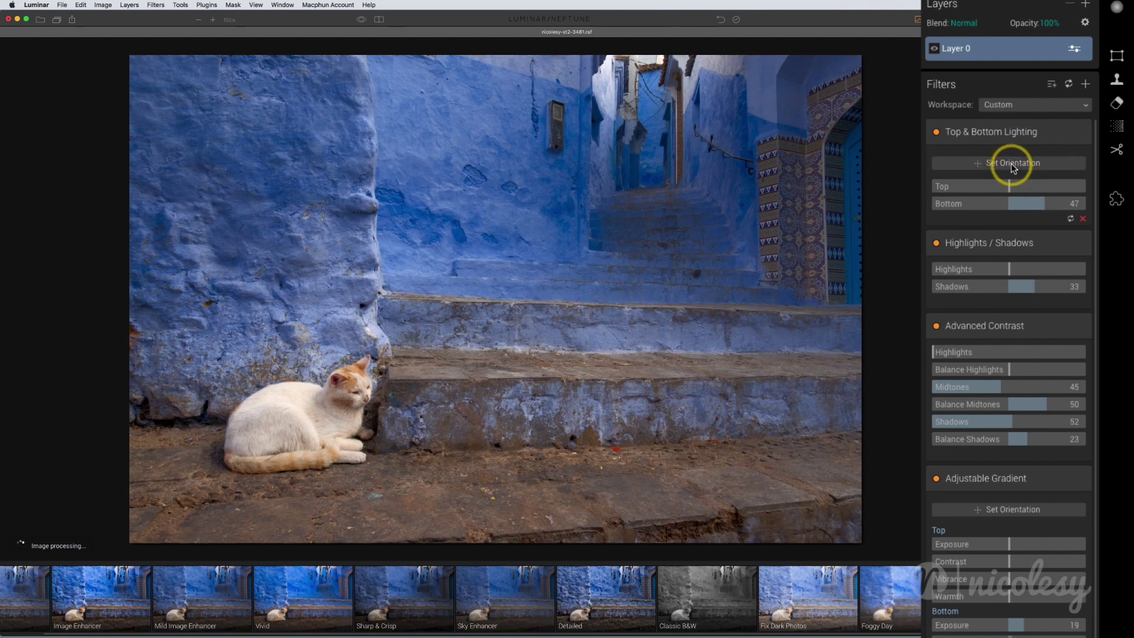
- Compare the new lighting by toggling it twice, leaving the filter enabled
{"action": "left_click", "coordinate": [937, 133]}
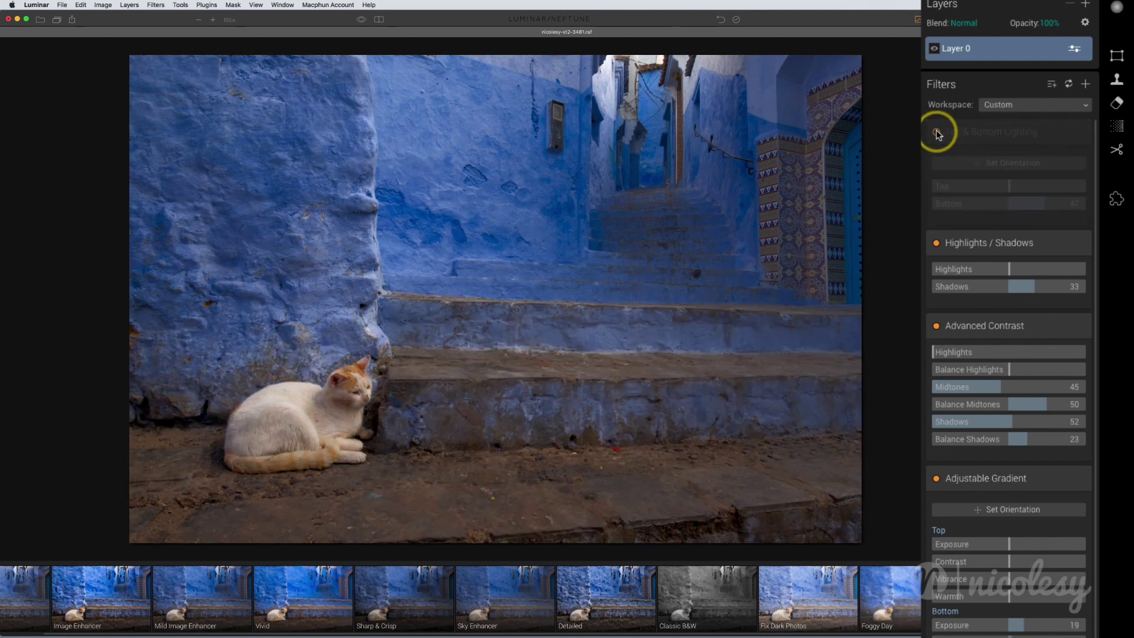
{"action": "left_click", "coordinate": [938, 132]}
{"action": "left_click", "coordinate": [938, 133]}
{"action": "left_click", "coordinate": [937, 133]}
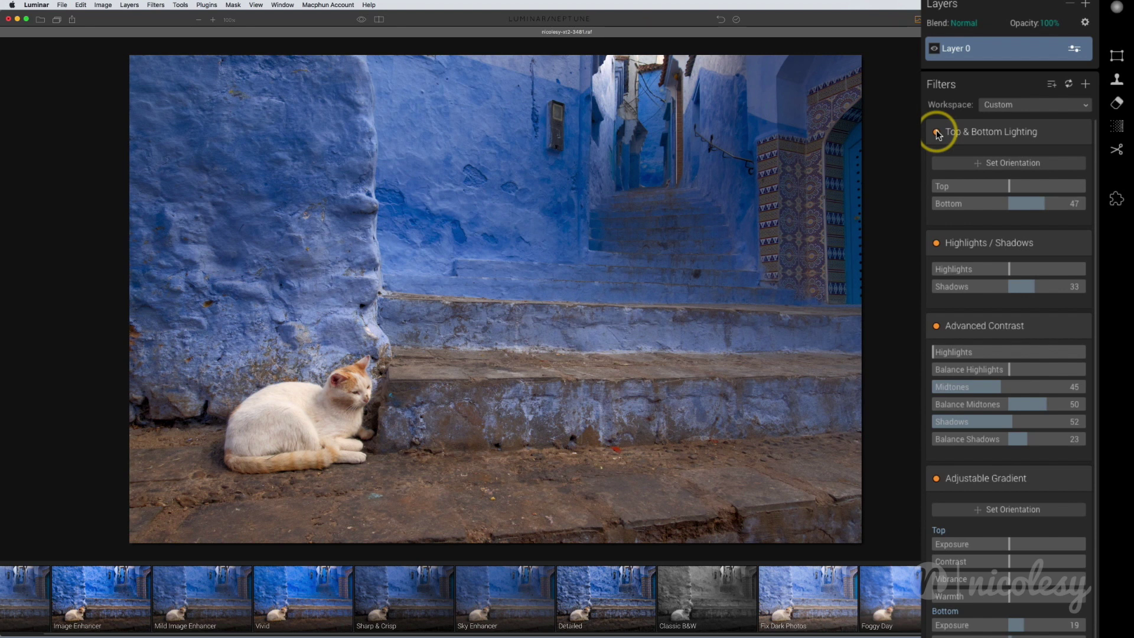
{"action": "scroll", "coordinate": [990, 228], "scroll_direction": "down", "scroll_amount": 3}
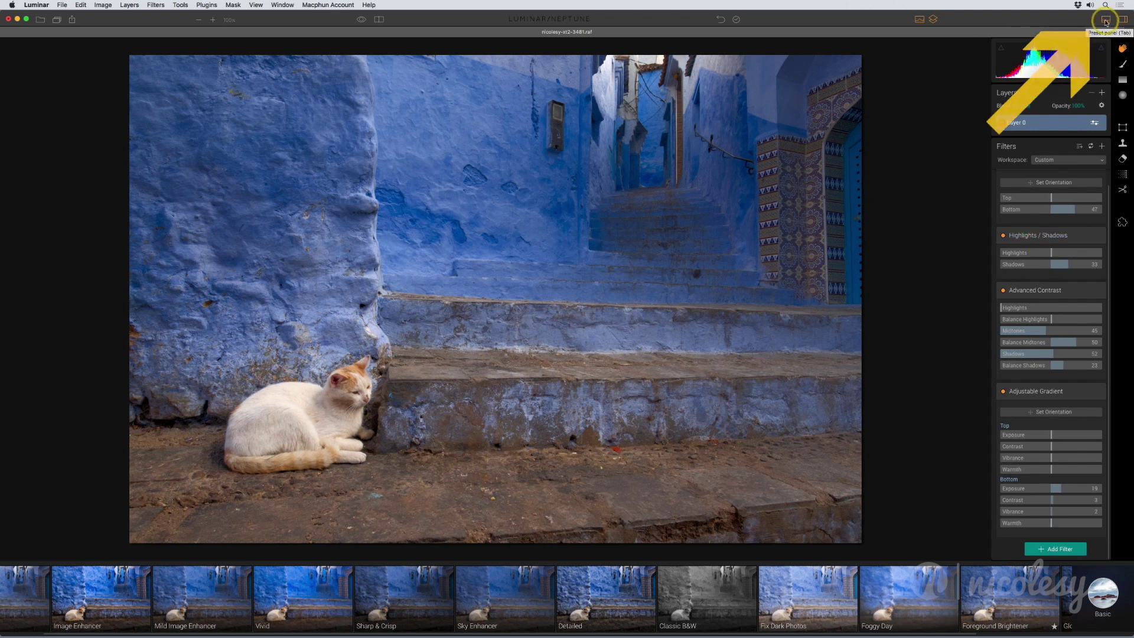
- Hide the preset strip and add Saturation / Vibrance with both values at 9
{"action": "left_click", "coordinate": [1106, 21]}
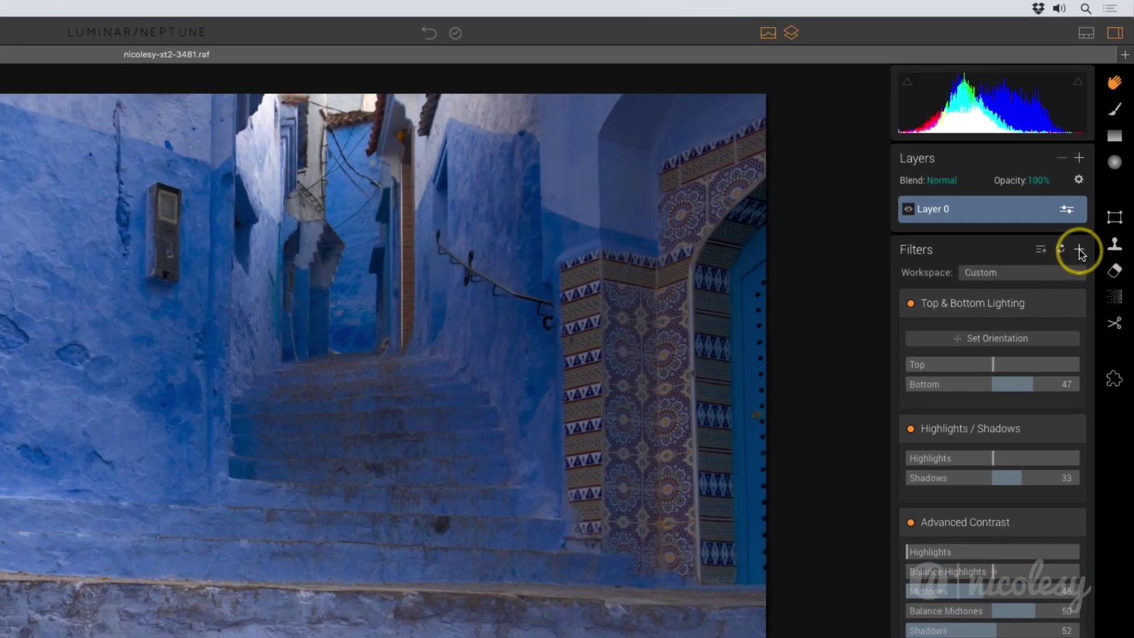
{"action": "left_click", "coordinate": [1079, 251]}
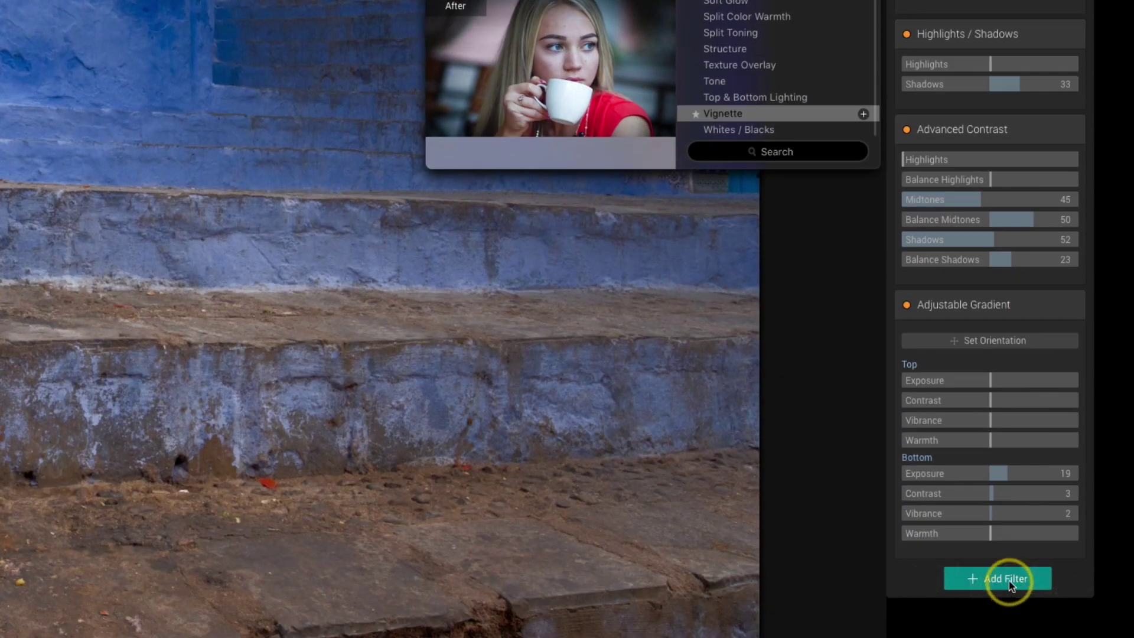
{"action": "left_click", "coordinate": [1010, 580]}
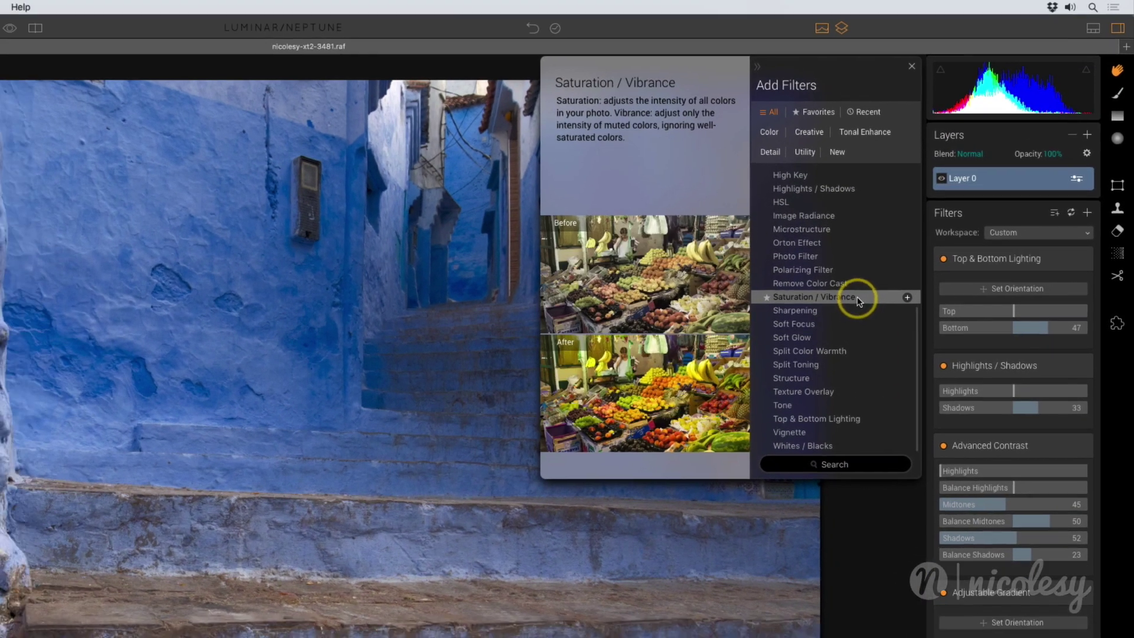
{"action": "left_click", "coordinate": [850, 307]}
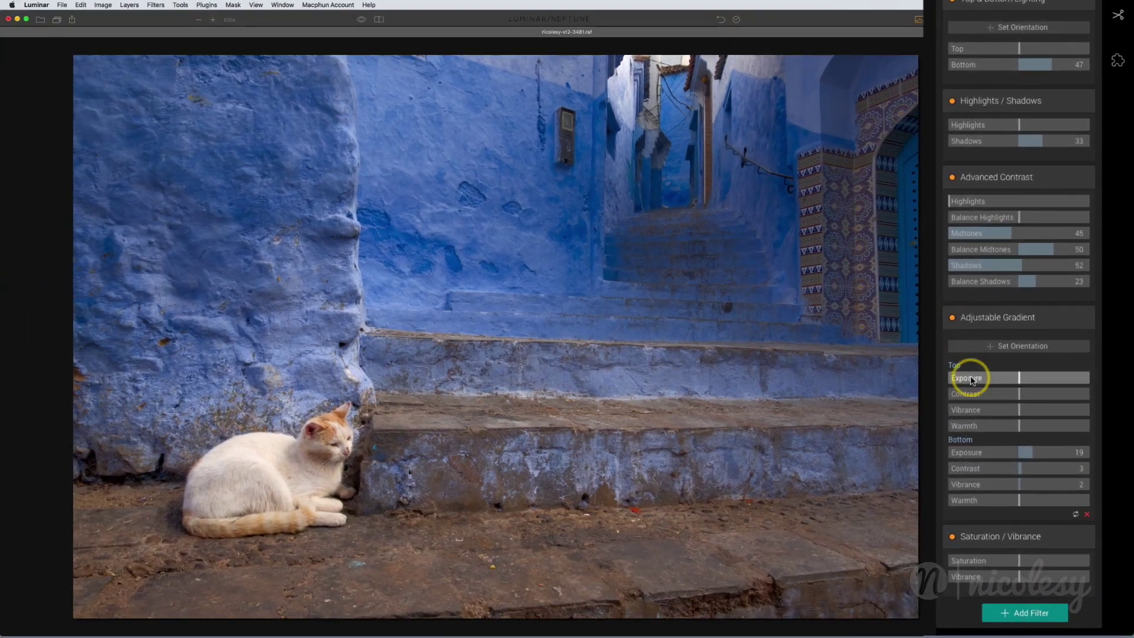
{"action": "left_click_drag", "start_coordinate": [1020, 561], "coordinate": [1027, 583]}
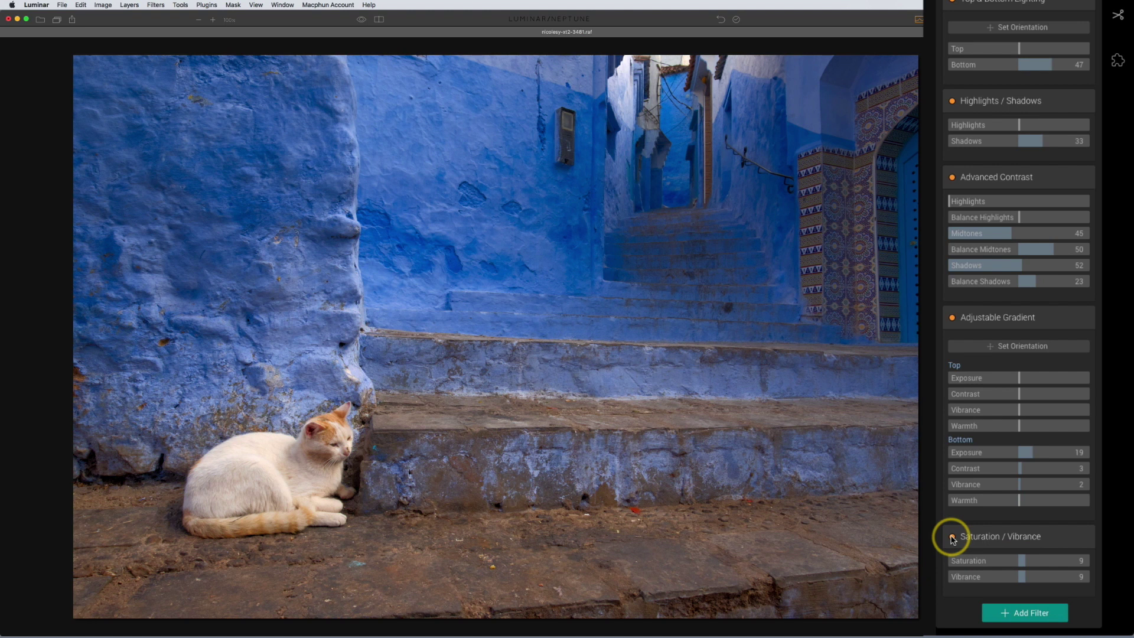
- Toggle Saturation / Vibrance off and on to compare, then open Add Filters
{"action": "left_click", "coordinate": [952, 538]}
{"action": "left_click", "coordinate": [952, 537]}
{"action": "left_click", "coordinate": [952, 538]}
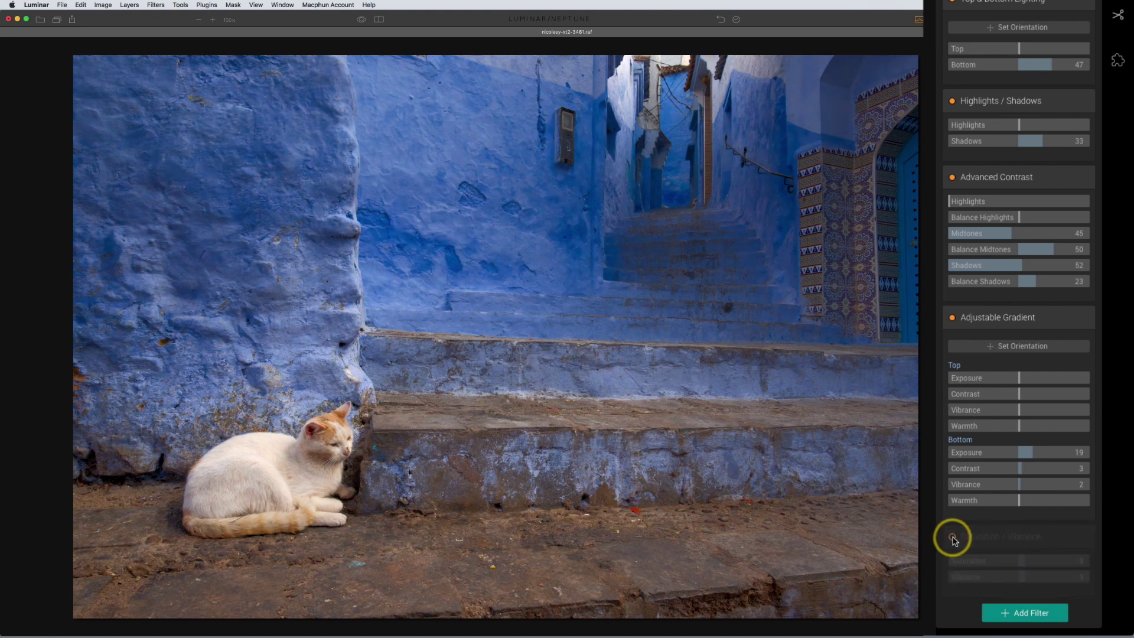
{"action": "left_click", "coordinate": [953, 538]}
{"action": "left_click", "coordinate": [1042, 614]}
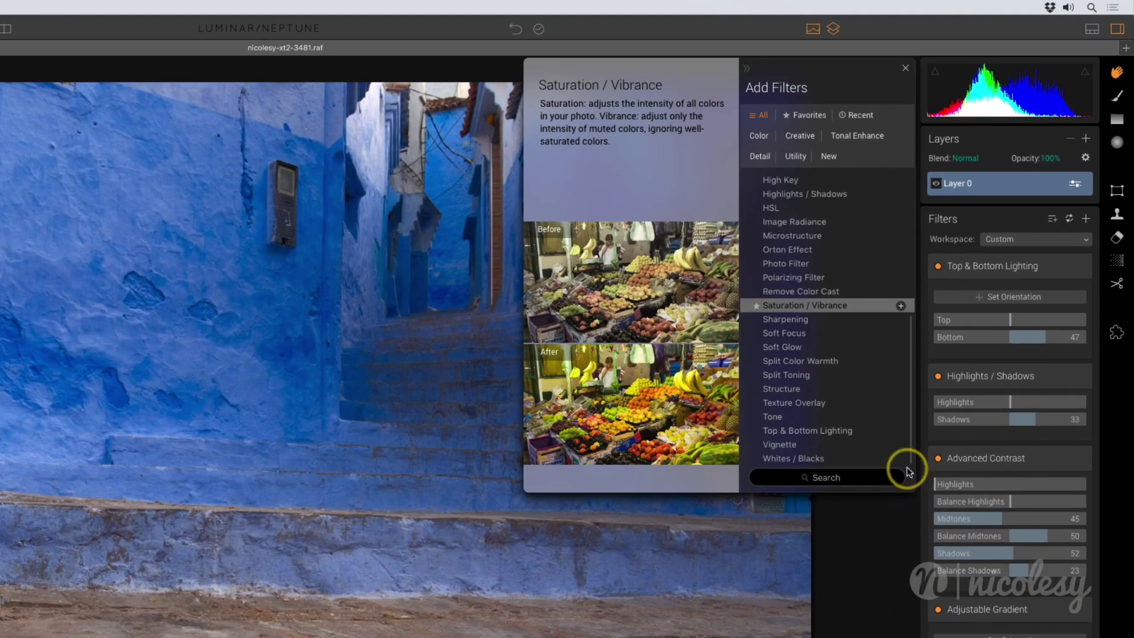
{"action": "left_click", "coordinate": [833, 253]}
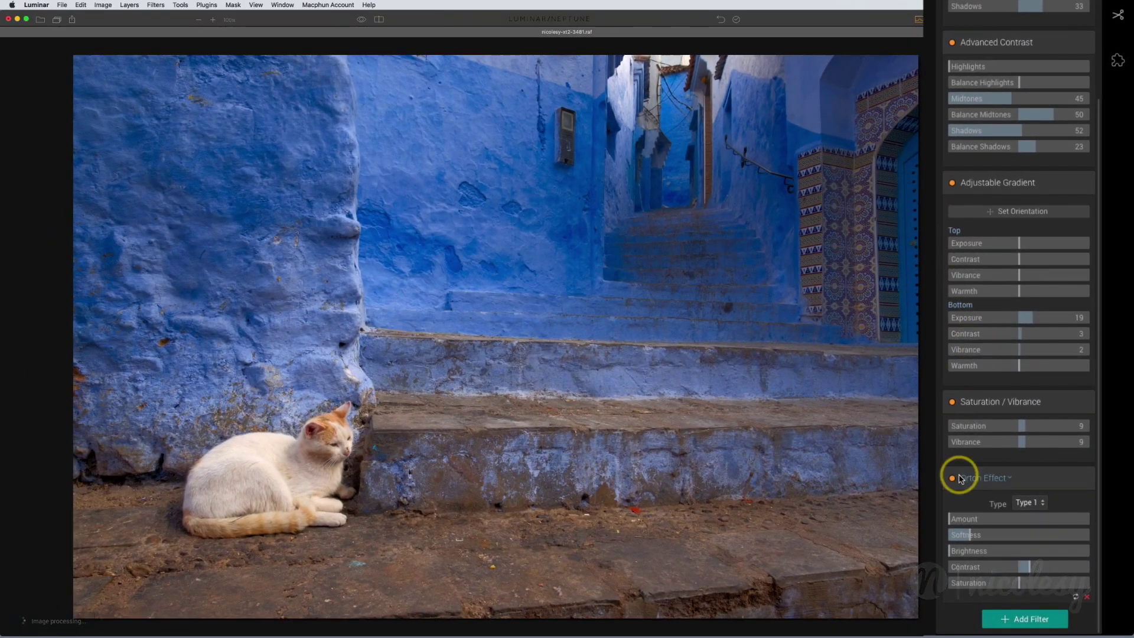
{"action": "left_click", "coordinate": [951, 520]}
{"action": "left_click_drag", "start_coordinate": [952, 522], "coordinate": [961, 524]}
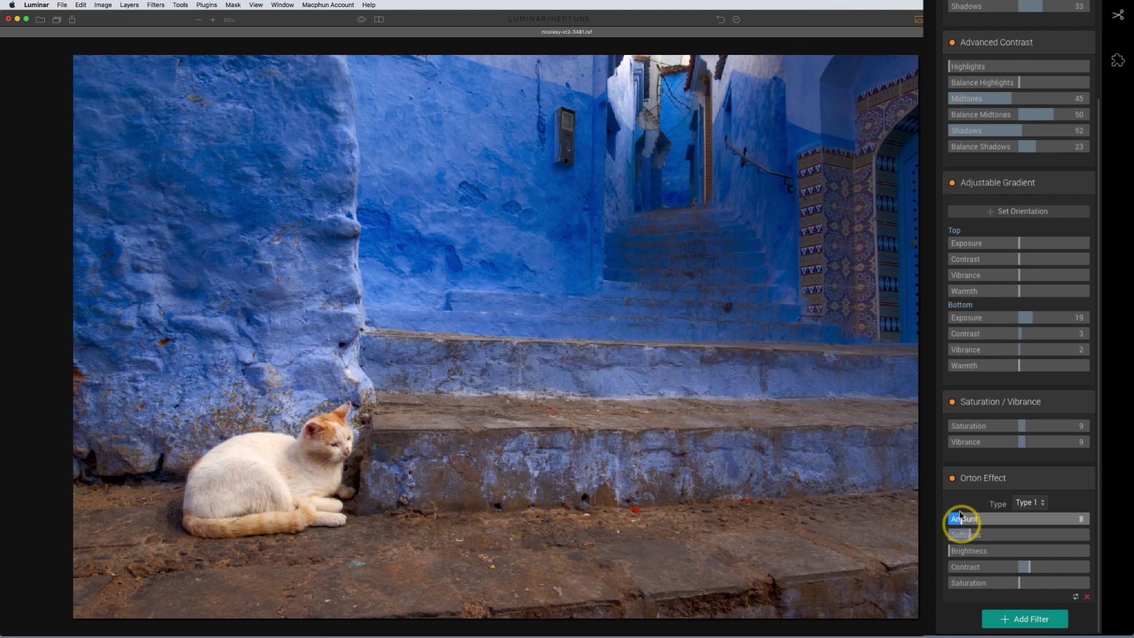
{"action": "left_click", "coordinate": [953, 480]}
{"action": "left_click", "coordinate": [953, 480]}
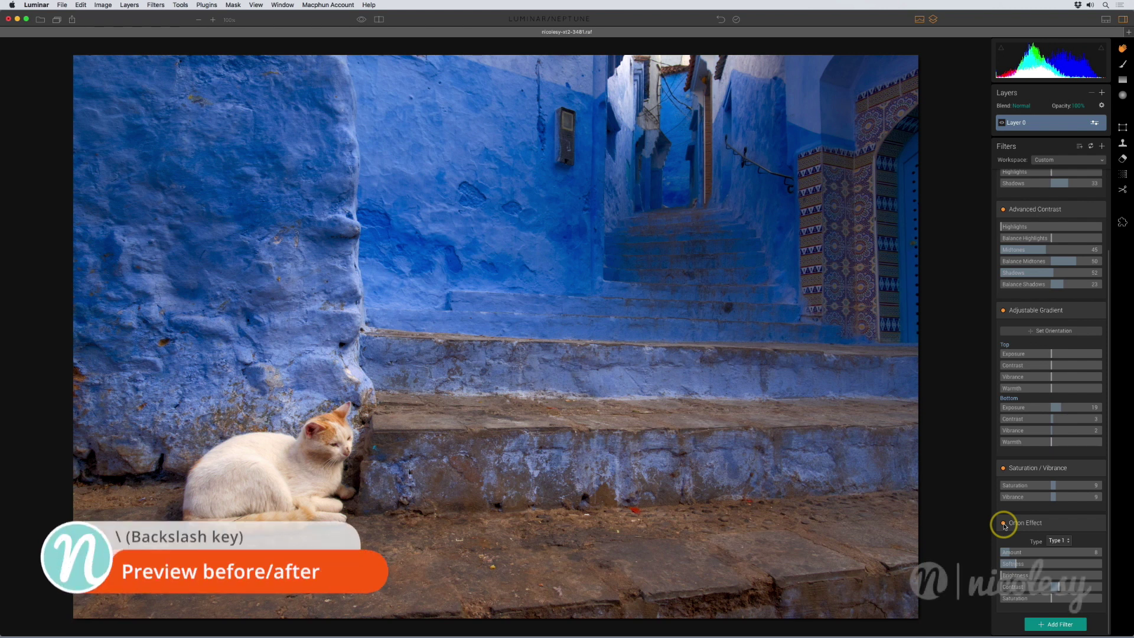
- Preview the unedited photo with the \ before/after toggle
{"action": "key", "text": "backslash"}
{"action": "key", "text": "backslash"}
{"action": "key", "text": "backslash"}
{"action": "key", "text": "backslash"}
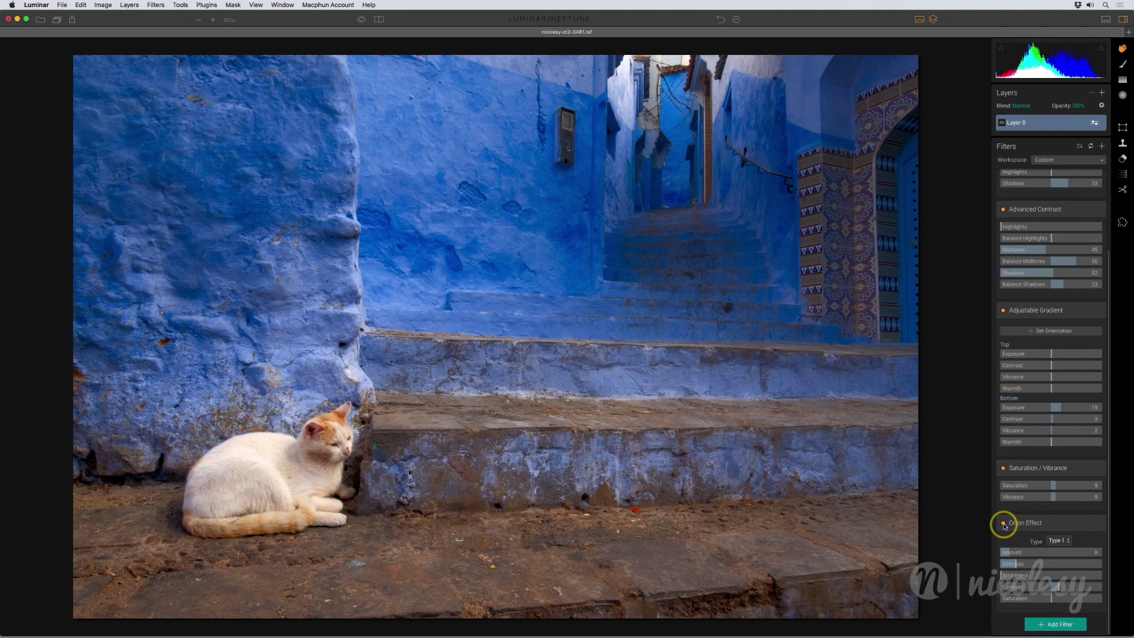
- Add a Vignette set to Amount -83, Roundness 57, Feather 80, Inner Brightness 5
{"action": "left_click", "coordinate": [1049, 625]}
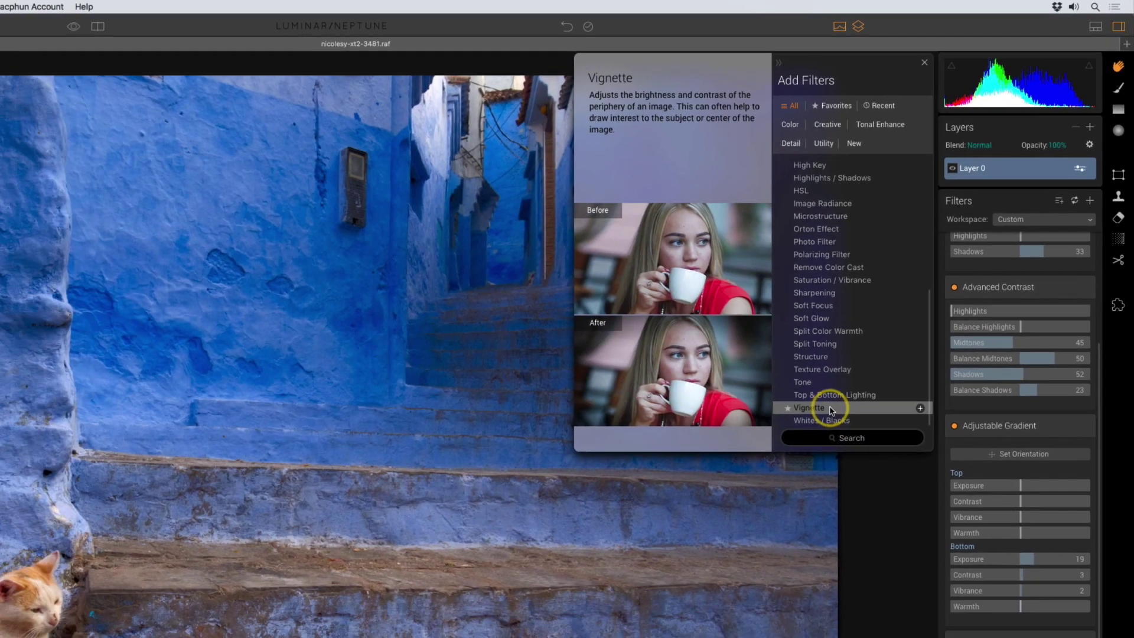
{"action": "left_click", "coordinate": [802, 444]}
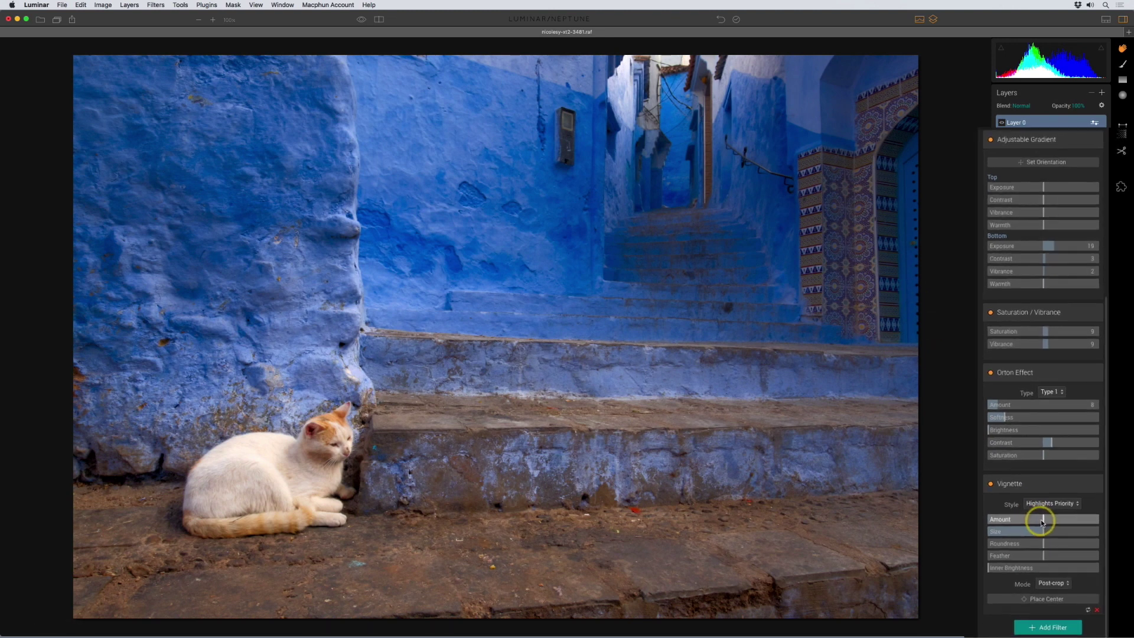
{"action": "left_click_drag", "start_coordinate": [1045, 527], "coordinate": [968, 499]}
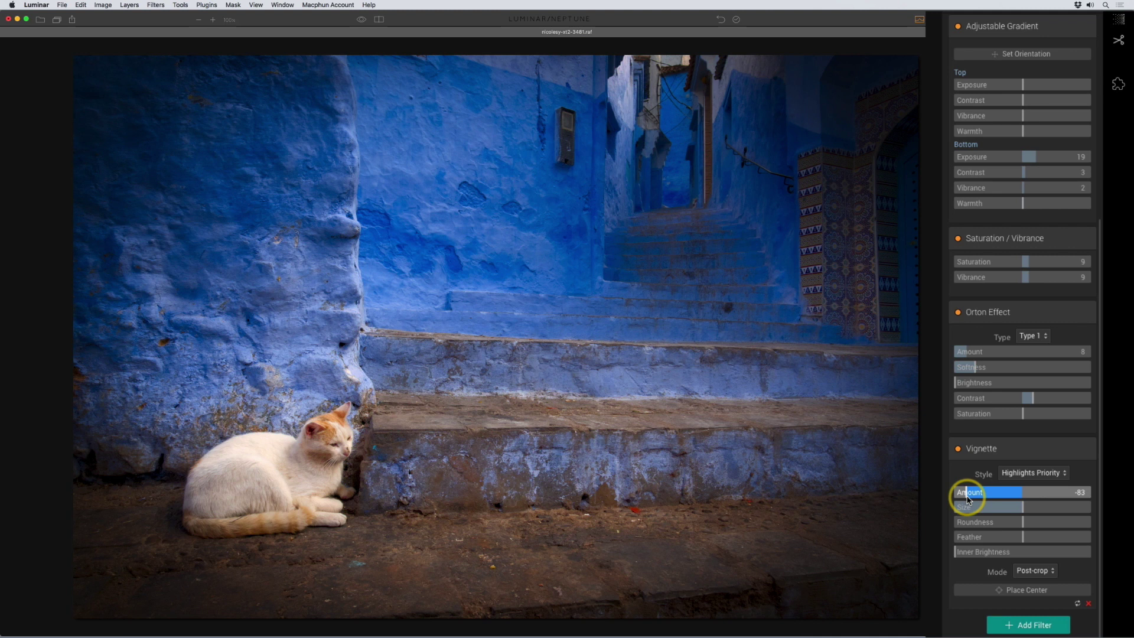
{"action": "left_click_drag", "start_coordinate": [1027, 521], "coordinate": [1079, 539]}
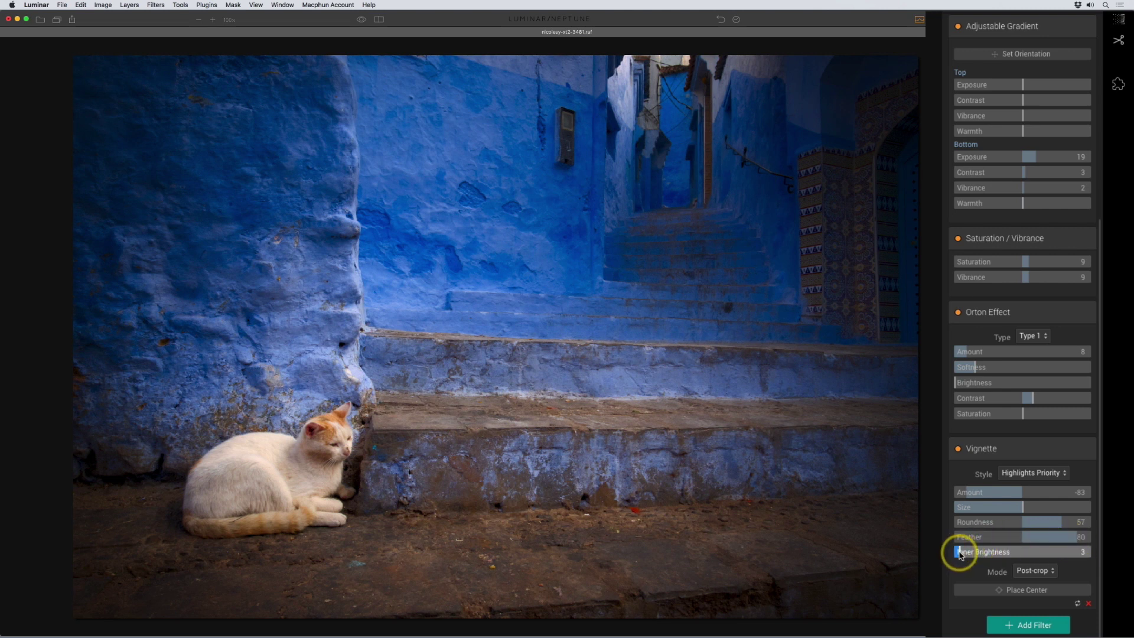
{"action": "left_click_drag", "start_coordinate": [958, 552], "coordinate": [963, 555]}
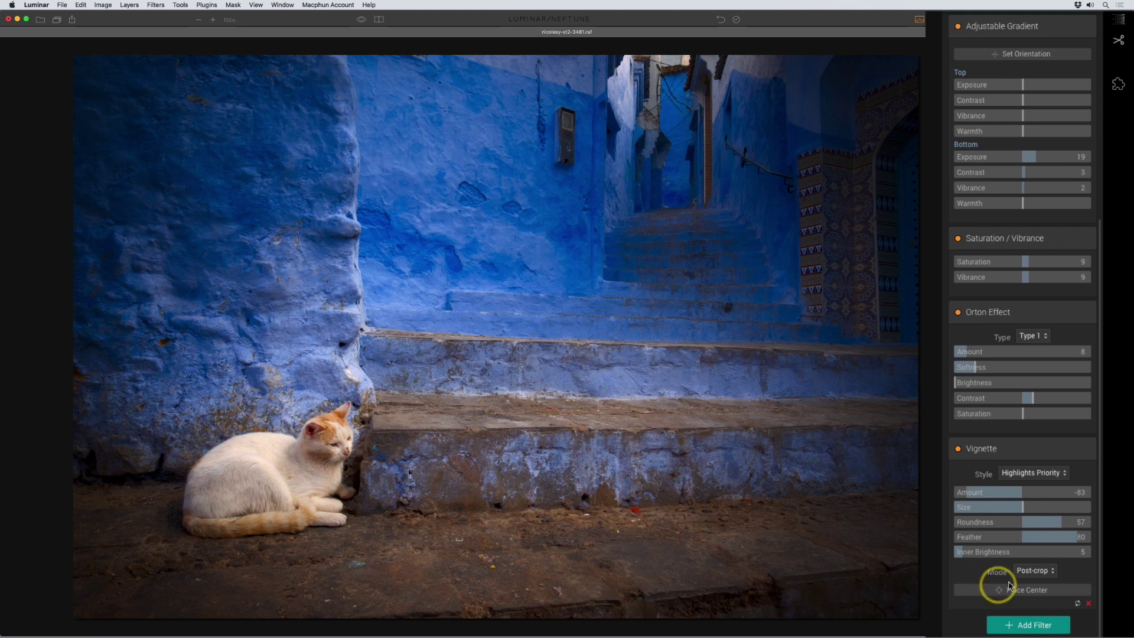
- Place the vignette centre just above the cat and ease Amount to -30
{"action": "left_click", "coordinate": [1035, 590]}
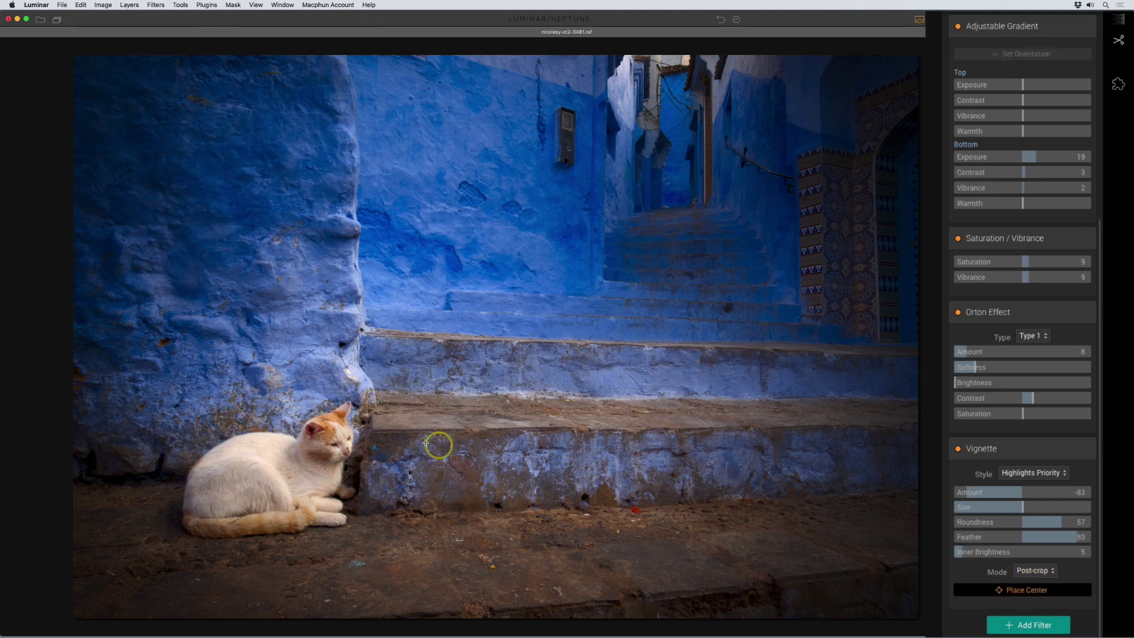
{"action": "left_click", "coordinate": [364, 379]}
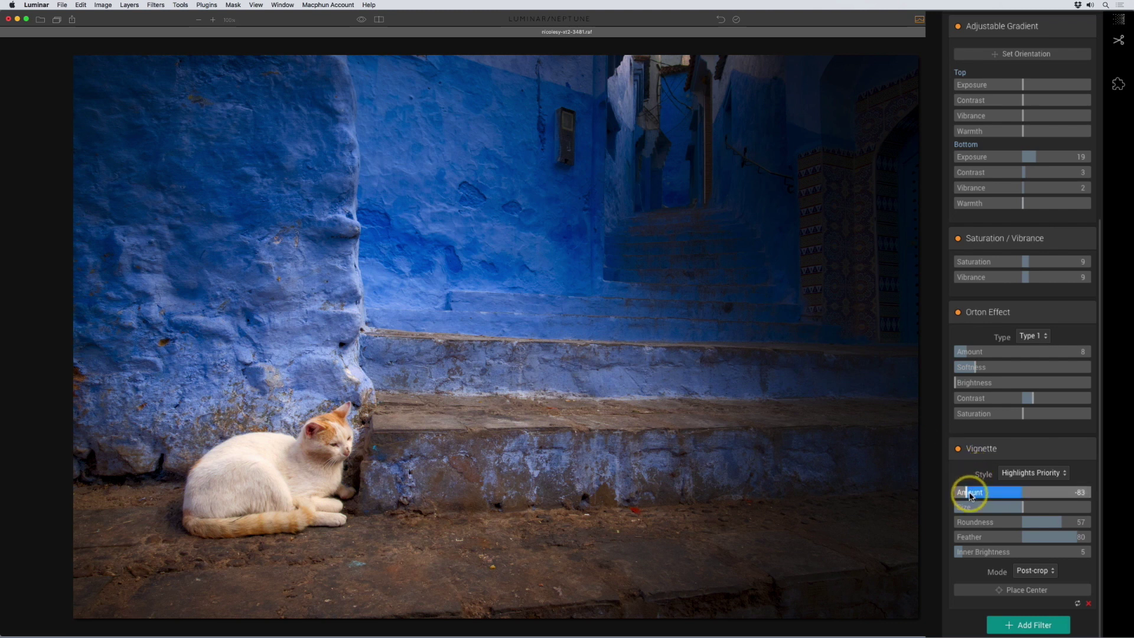
{"action": "left_click_drag", "start_coordinate": [971, 495], "coordinate": [1001, 498]}
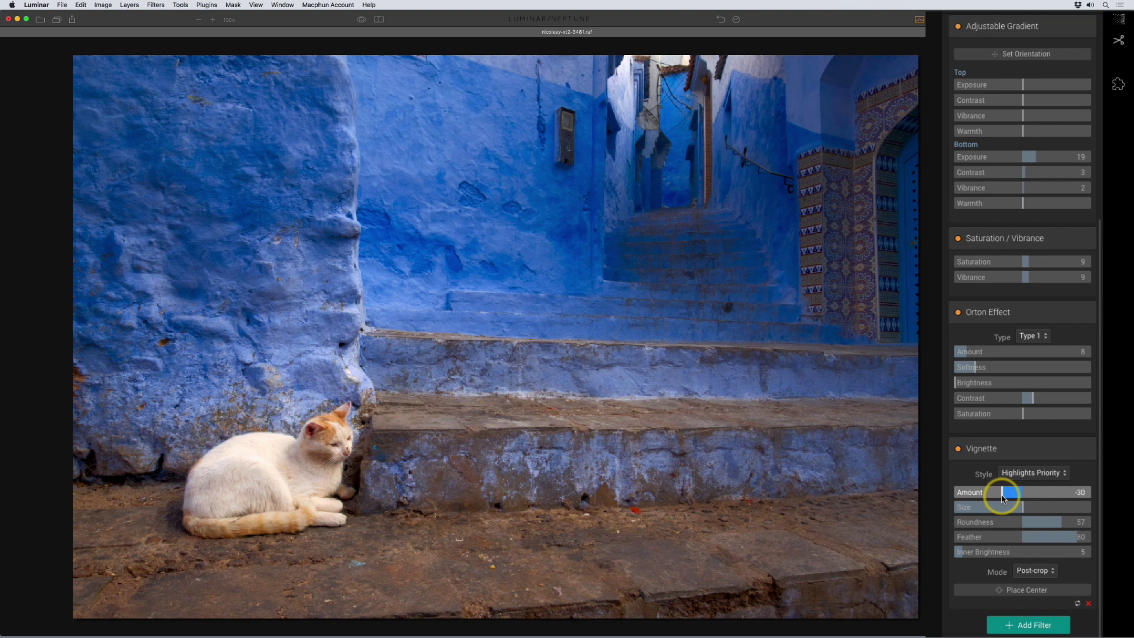
- Toggle the vignette off and on twice to compare, leaving it on
{"action": "left_click", "coordinate": [958, 450]}
{"action": "left_click", "coordinate": [958, 450]}
{"action": "left_click", "coordinate": [958, 450]}
{"action": "left_click", "coordinate": [958, 450]}
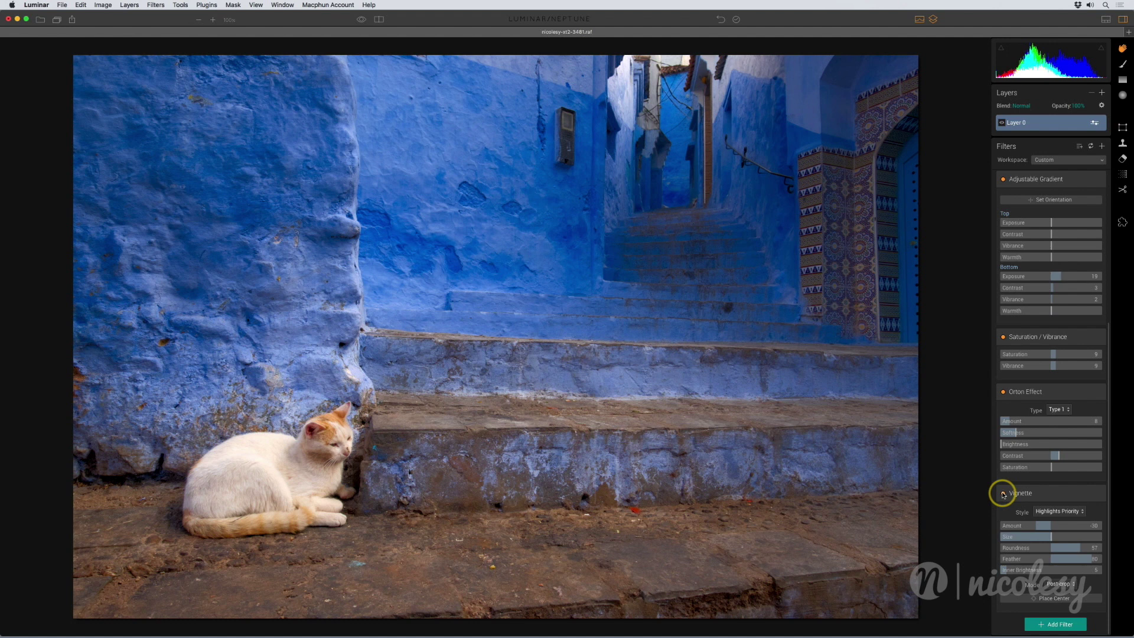
{"action": "left_click", "coordinate": [1055, 624]}
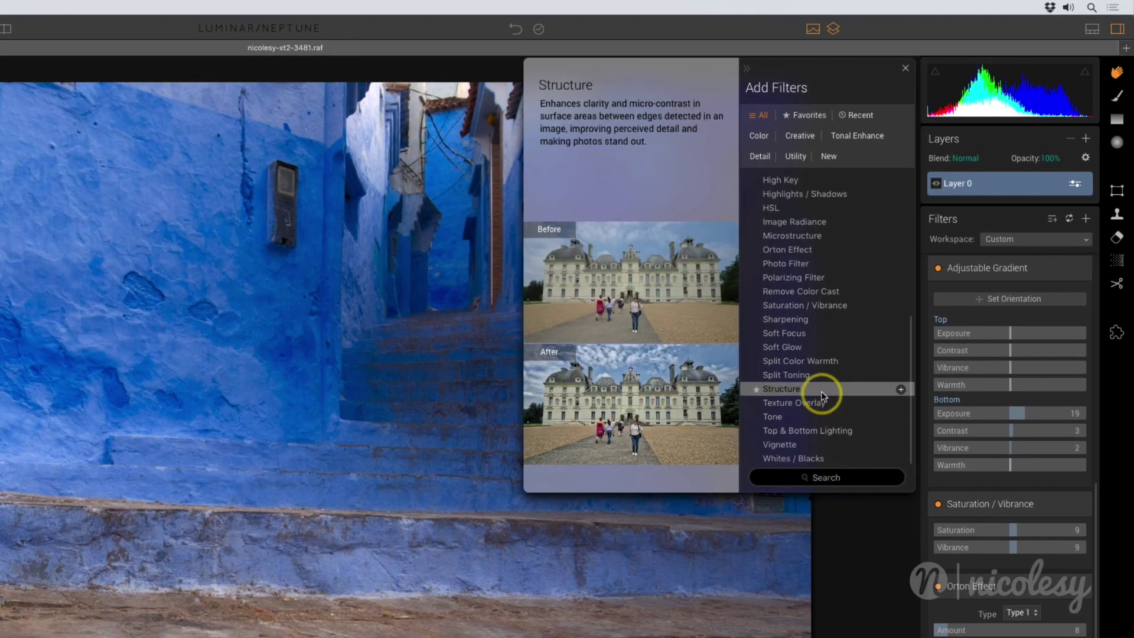
{"action": "scroll", "coordinate": [820, 305], "scroll_direction": "up", "scroll_amount": 6}
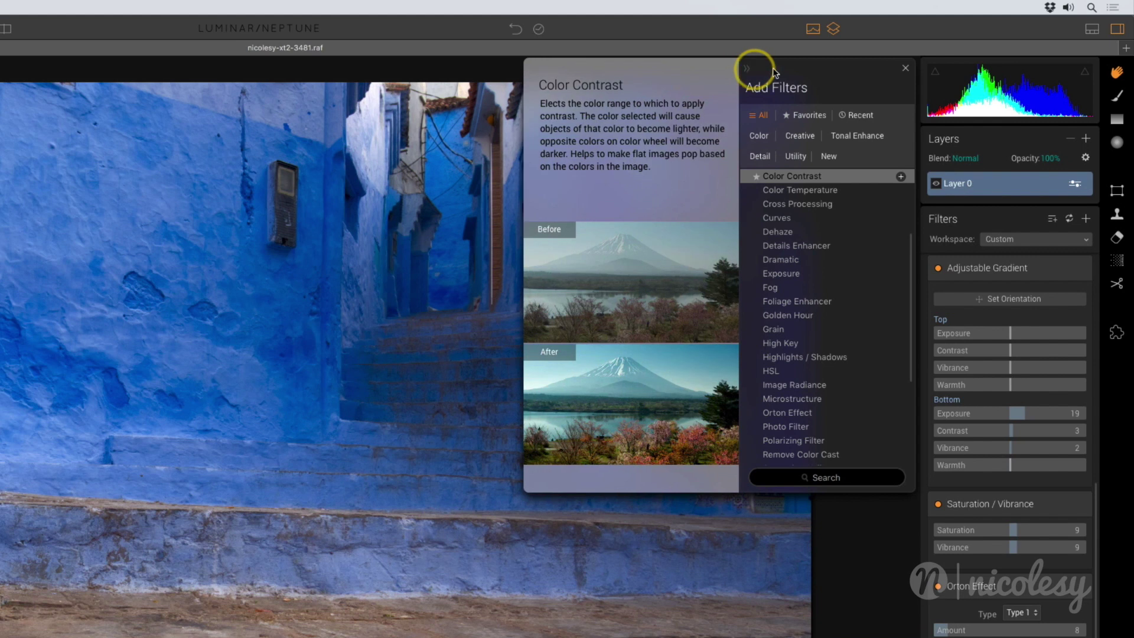
{"action": "left_click", "coordinate": [925, 64]}
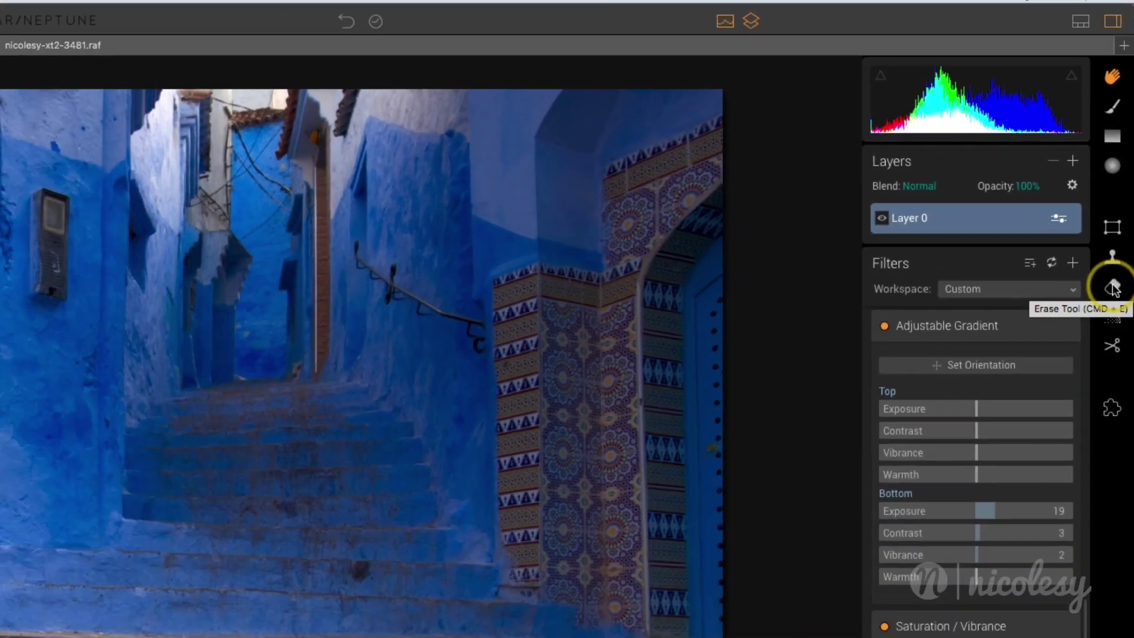
- Open the Erase tool at 100% zoom, centred on the cat and surrounding ground
{"action": "left_click", "coordinate": [1113, 287]}
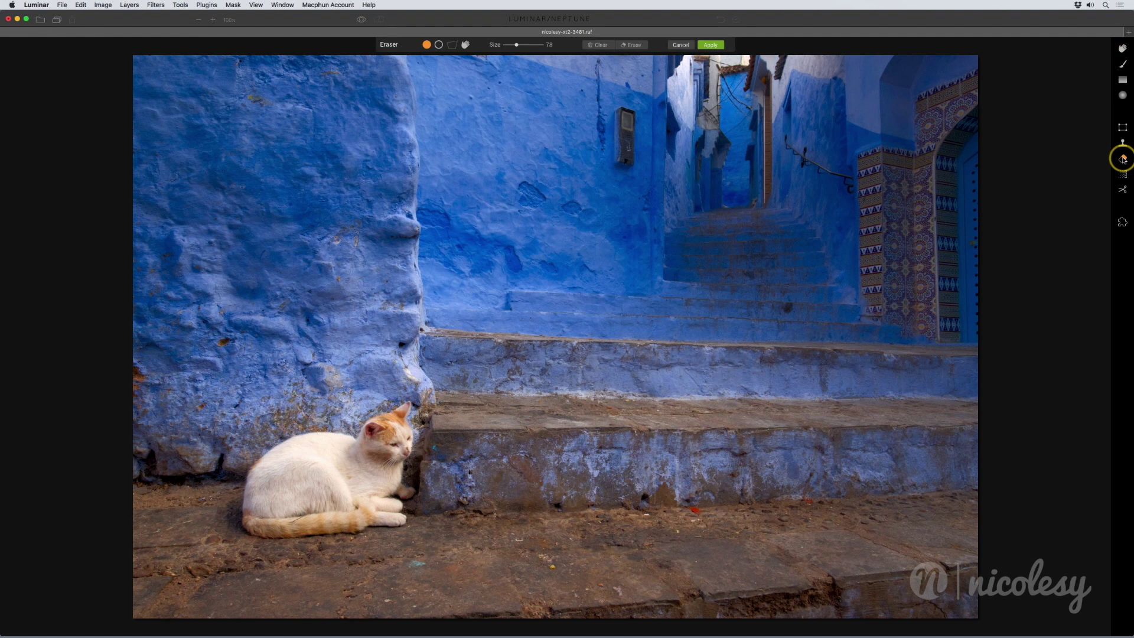
{"action": "left_click", "coordinate": [230, 20]}
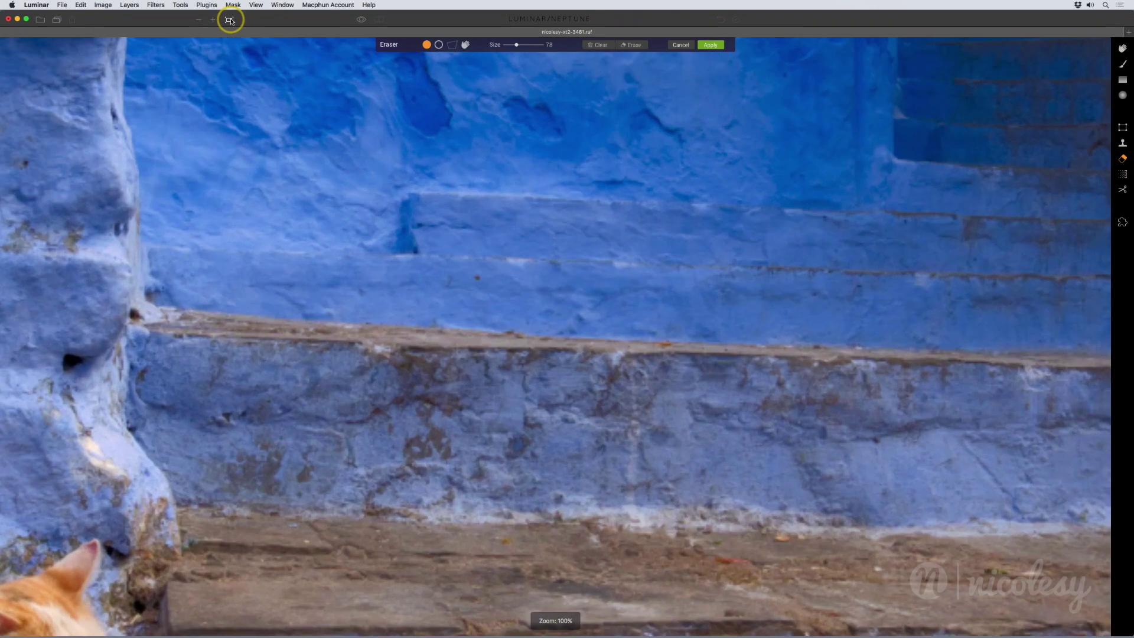
{"action": "key", "text": "space"}
{"action": "left_click_drag", "start_coordinate": [202, 405], "coordinate": [497, 207]}
{"action": "left_click_drag", "start_coordinate": [374, 448], "coordinate": [648, 232]}
{"action": "left_click_drag", "start_coordinate": [329, 398], "coordinate": [607, 194]}
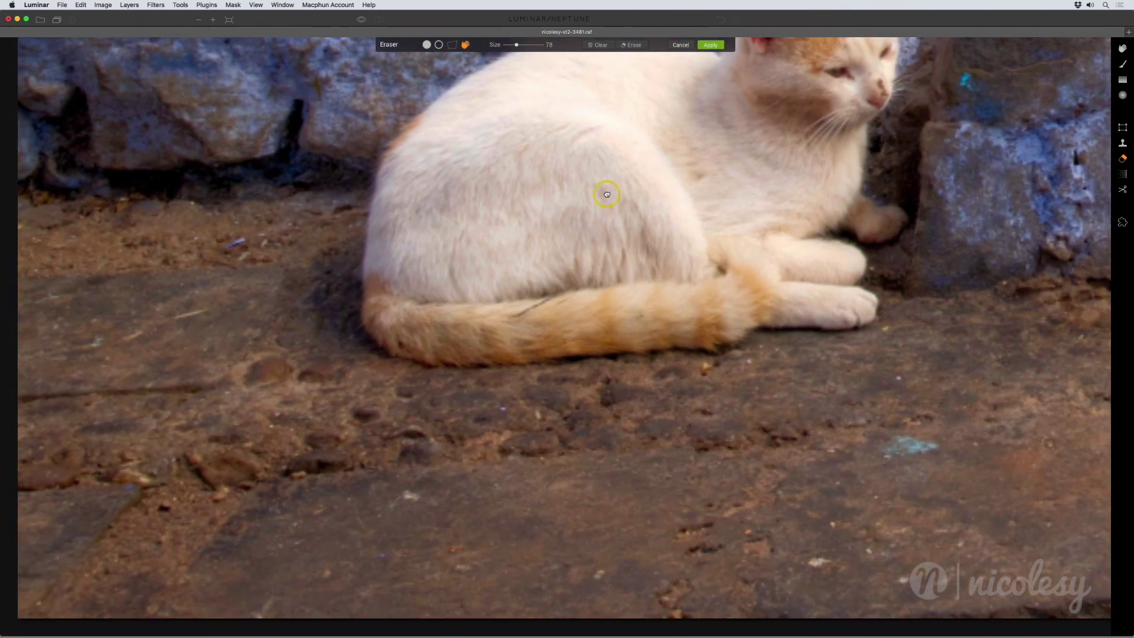
- At brush size 30, mark the debris left of the cat and specks on the lower ground
{"action": "left_click", "coordinate": [254, 236]}
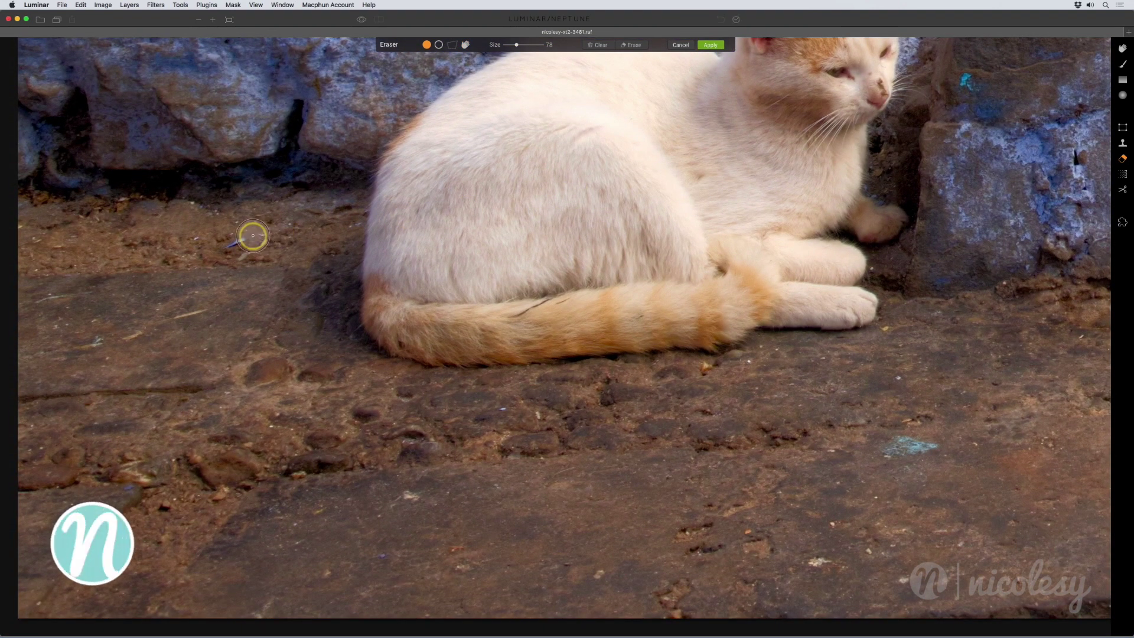
{"action": "key", "text": "bracketleft"}
{"action": "key", "text": "bracketleft"}
{"action": "key", "text": "bracketleft"}
{"action": "key", "text": "bracketleft"}
{"action": "key", "text": "bracketleft"}
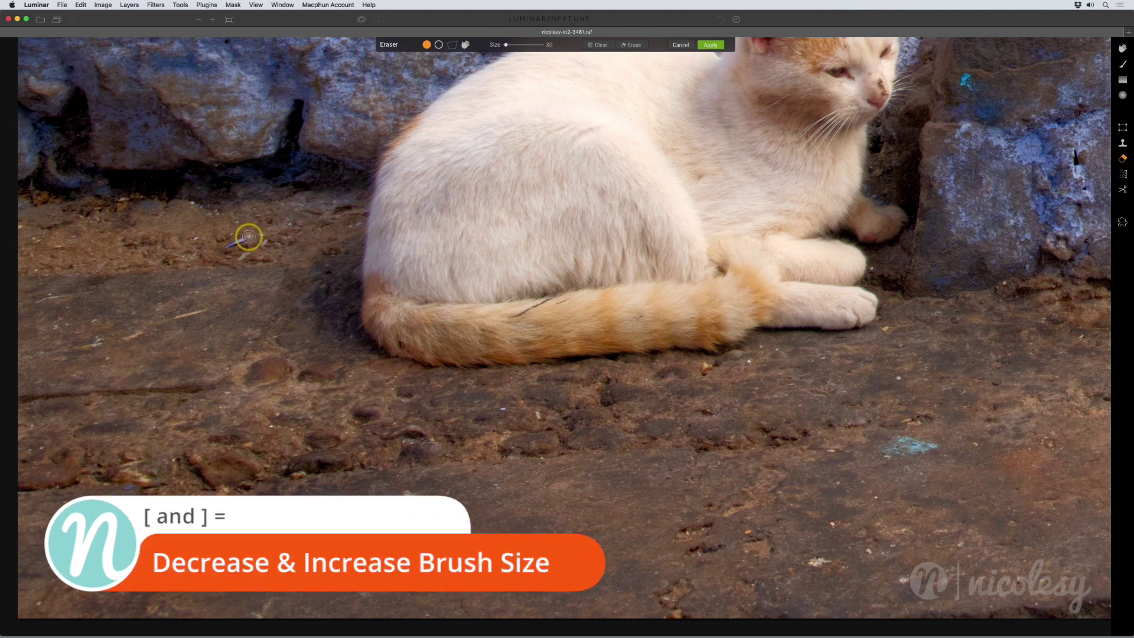
{"action": "left_click_drag", "start_coordinate": [249, 237], "coordinate": [226, 246]}
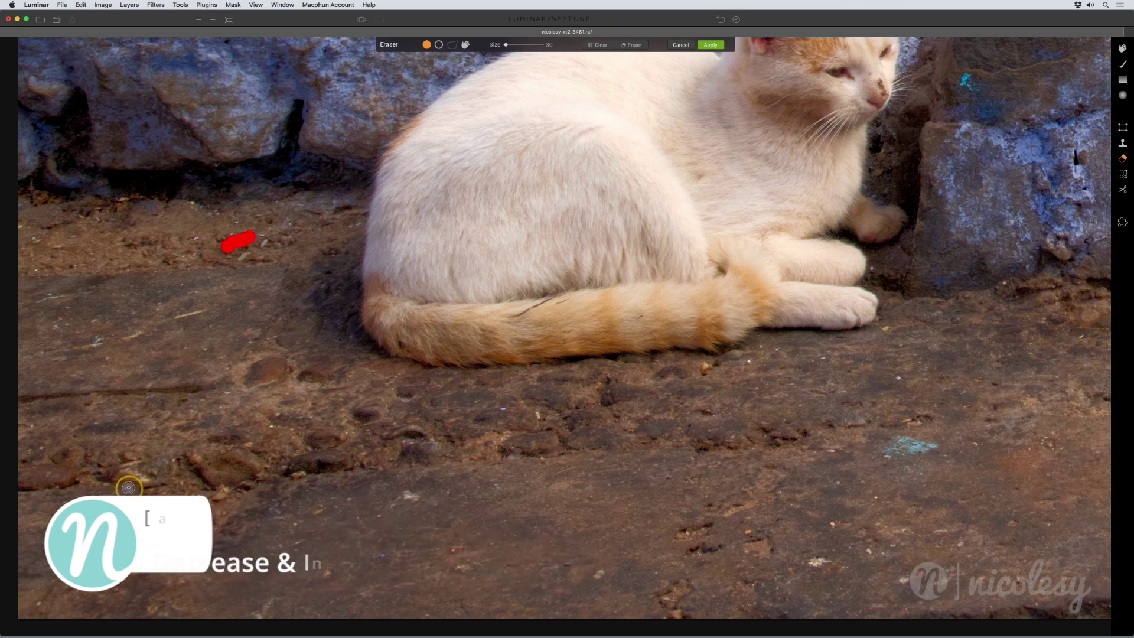
{"action": "left_click", "coordinate": [132, 485]}
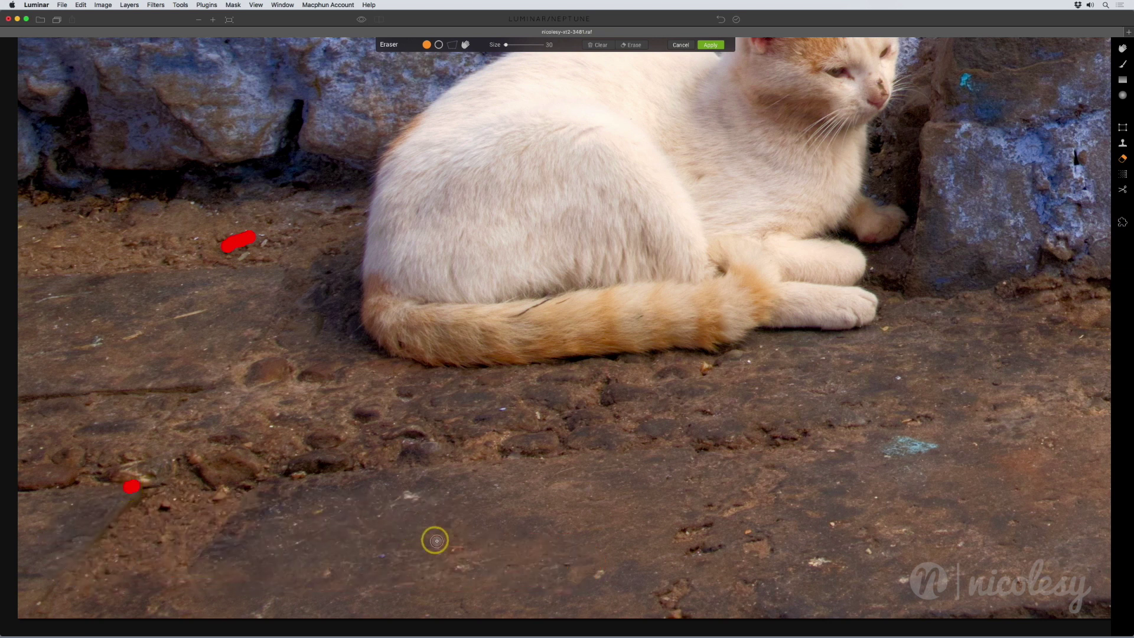
{"action": "left_click", "coordinate": [384, 555]}
{"action": "left_click_drag", "start_coordinate": [449, 549], "coordinate": [458, 548]}
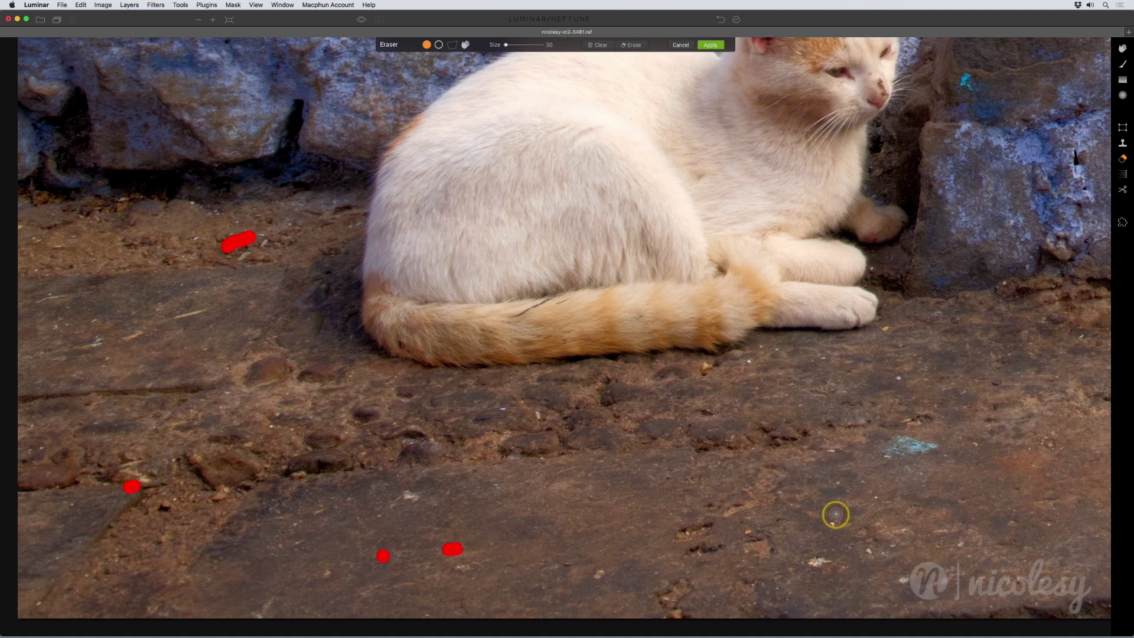
- With the brush enlarged to 54, mark the yellow debris, more specks and the pale blue ground stain
{"action": "key", "text": "space"}
{"action": "left_click_drag", "start_coordinate": [913, 398], "coordinate": [643, 390]}
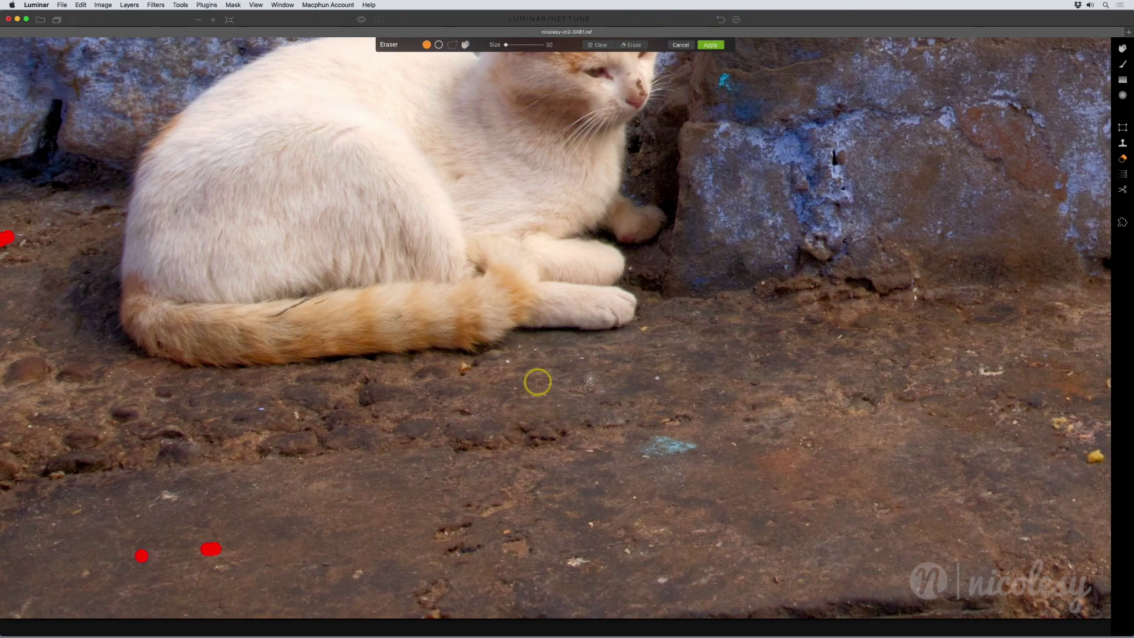
{"action": "left_click", "coordinate": [646, 327]}
{"action": "key", "text": "space"}
{"action": "left_click_drag", "start_coordinate": [812, 326], "coordinate": [516, 335]}
{"action": "key", "text": "bracketright"}
{"action": "key", "text": "bracketright"}
{"action": "key", "text": "bracketright"}
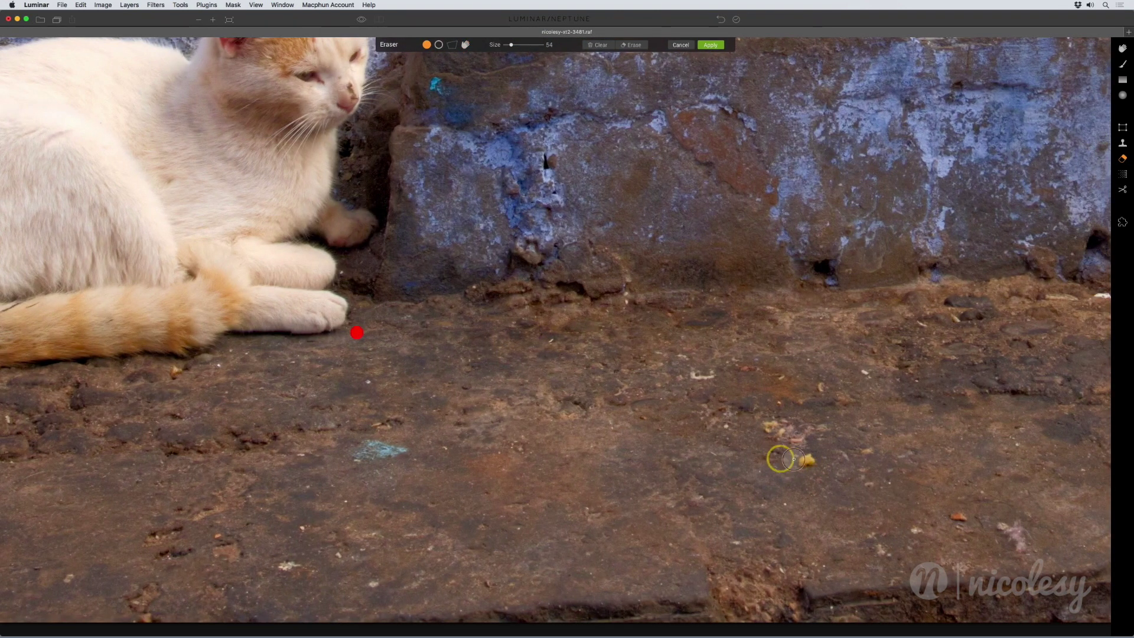
{"action": "left_click", "coordinate": [803, 460]}
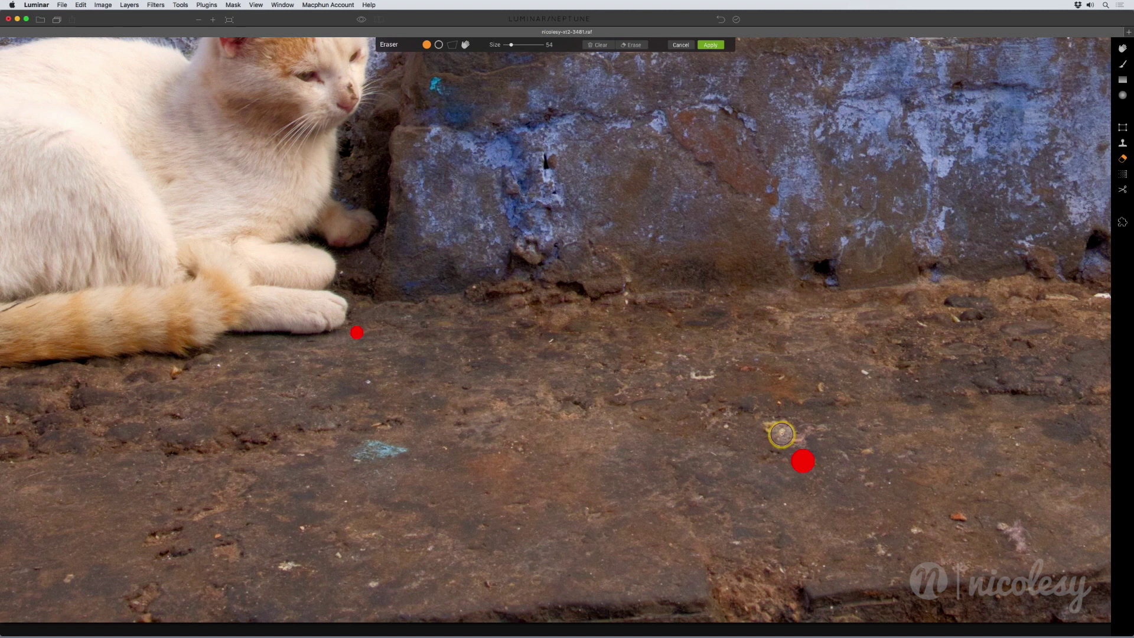
{"action": "left_click", "coordinate": [959, 517]}
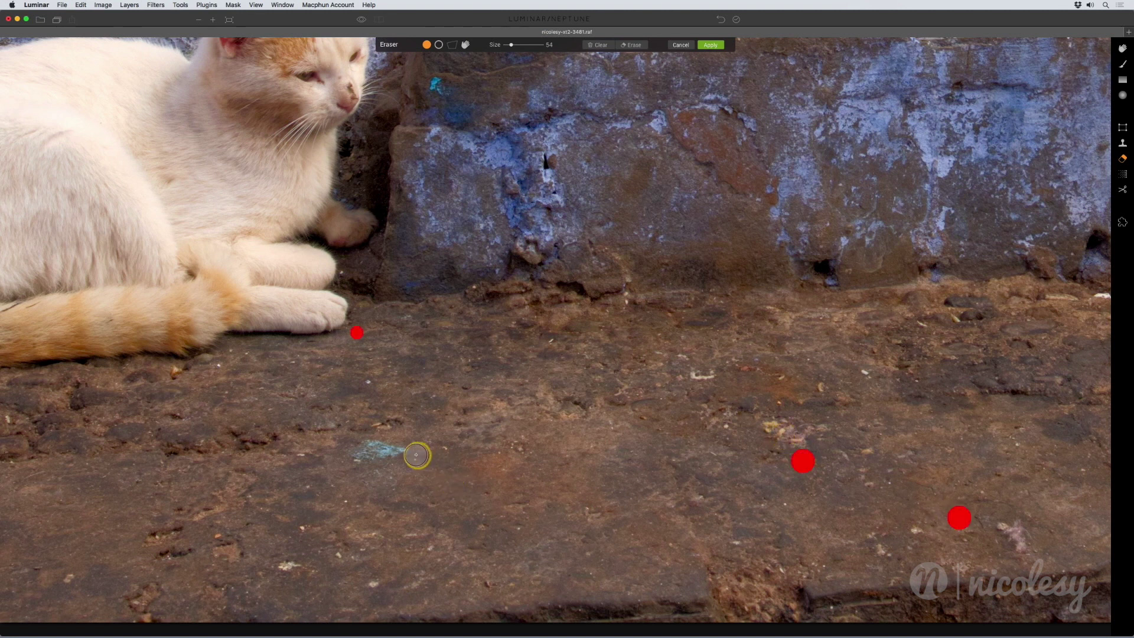
{"action": "mouse_move", "coordinate": [415, 455]}
{"action": "left_mouse_down"}
{"action": "mouse_move", "coordinate": [354, 453]}
{"action": "mouse_move", "coordinate": [378, 452]}
{"action": "left_mouse_up"}
- Mark further ground debris specks and the red fleck at the wall base
{"action": "left_click_drag", "start_coordinate": [901, 228], "coordinate": [636, 215]}
{"action": "left_click_drag", "start_coordinate": [919, 256], "coordinate": [683, 294]}
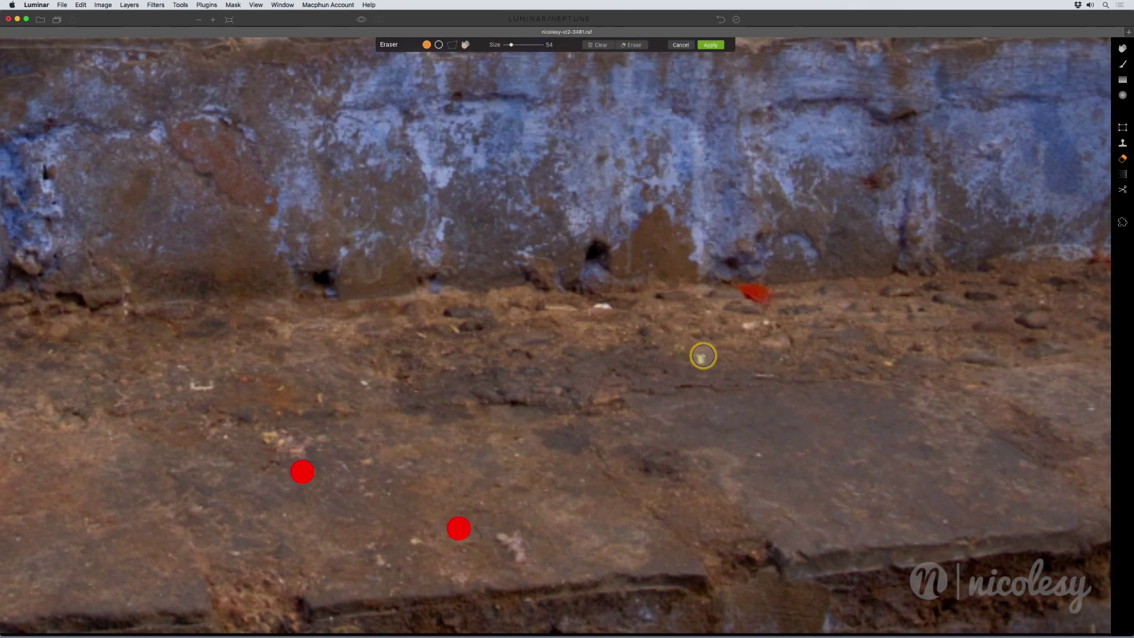
{"action": "left_click", "coordinate": [702, 358]}
{"action": "left_click", "coordinate": [676, 347]}
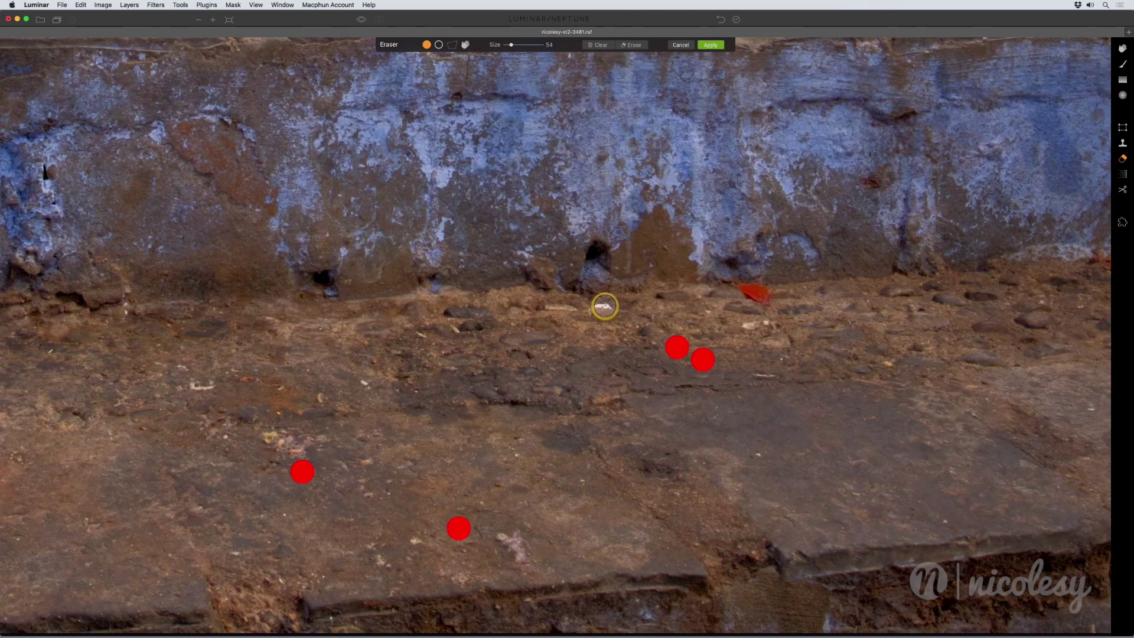
{"action": "left_click", "coordinate": [602, 306]}
{"action": "left_click_drag", "start_coordinate": [735, 288], "coordinate": [768, 297]}
- Paint over the stain on the blue wall, then fit the whole photo in the window
{"action": "left_click_drag", "start_coordinate": [420, 207], "coordinate": [636, 313]}
{"action": "left_click_drag", "start_coordinate": [428, 151], "coordinate": [702, 325]}
{"action": "left_click_drag", "start_coordinate": [404, 166], "coordinate": [668, 339]}
{"action": "scroll", "coordinate": [607, 393], "scroll_direction": "up", "scroll_amount": 3}
{"action": "scroll", "coordinate": [544, 336], "scroll_direction": "up", "scroll_amount": 2}
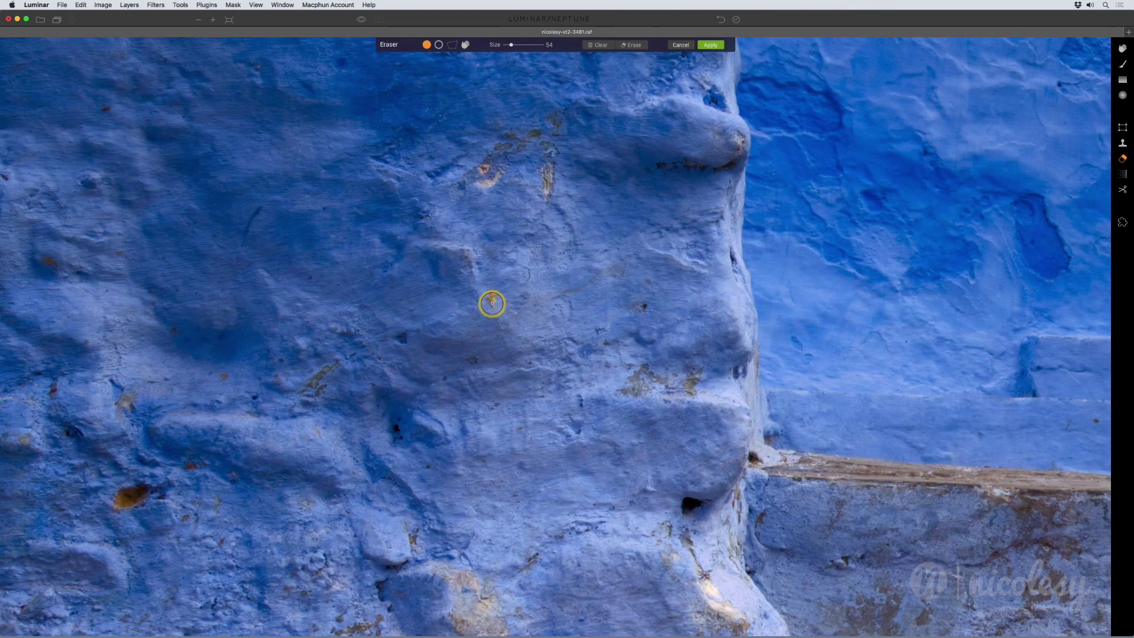
{"action": "left_click_drag", "start_coordinate": [491, 303], "coordinate": [492, 299]}
{"action": "key", "text": "super+0"}
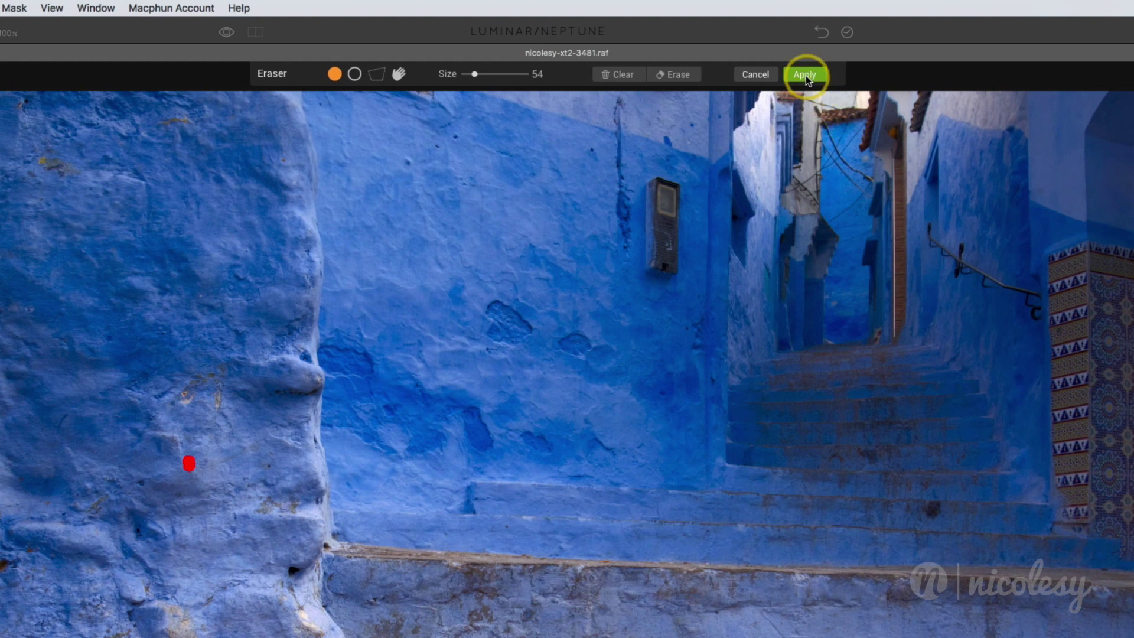
- Run the erase, then hide and show the Erased image layer twice to compare
{"action": "left_click", "coordinate": [805, 76]}
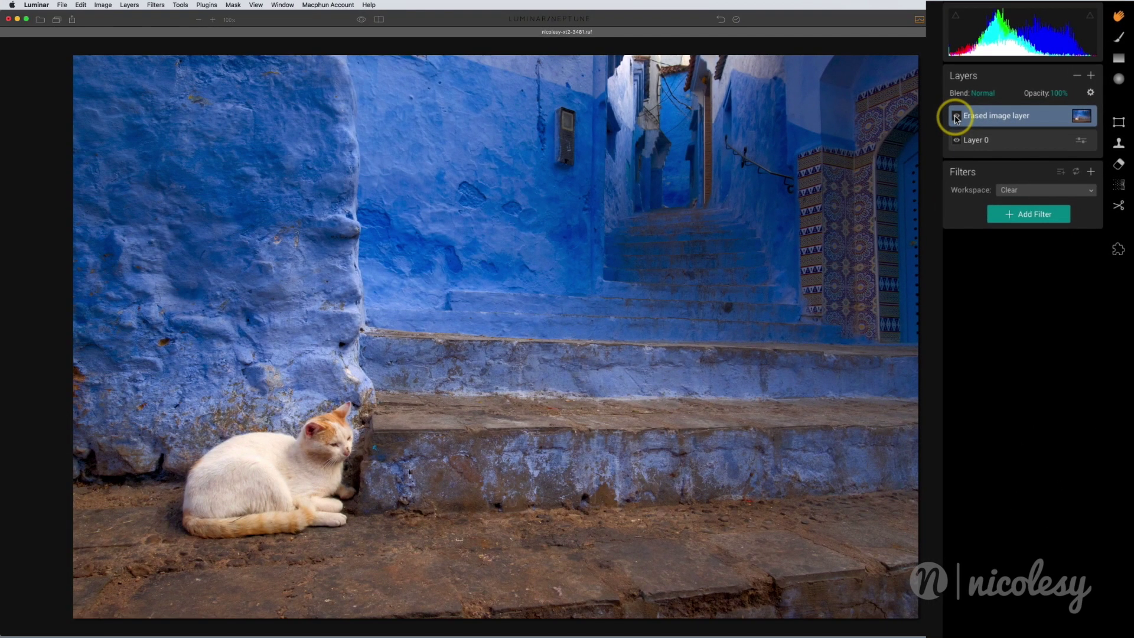
{"action": "left_click", "coordinate": [956, 116]}
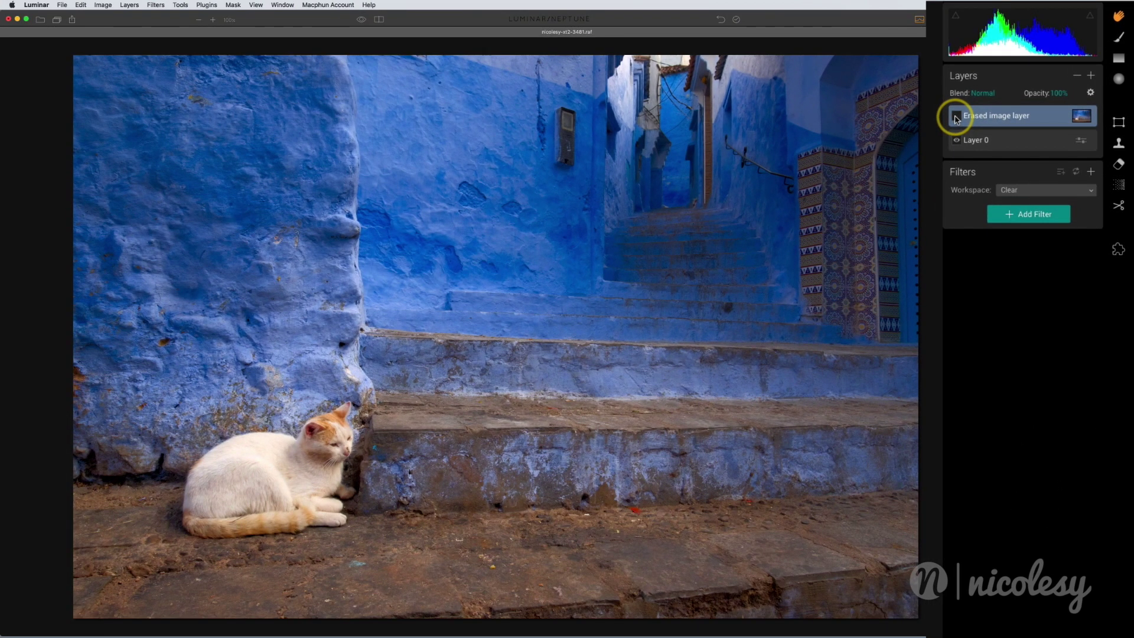
{"action": "left_click", "coordinate": [956, 117]}
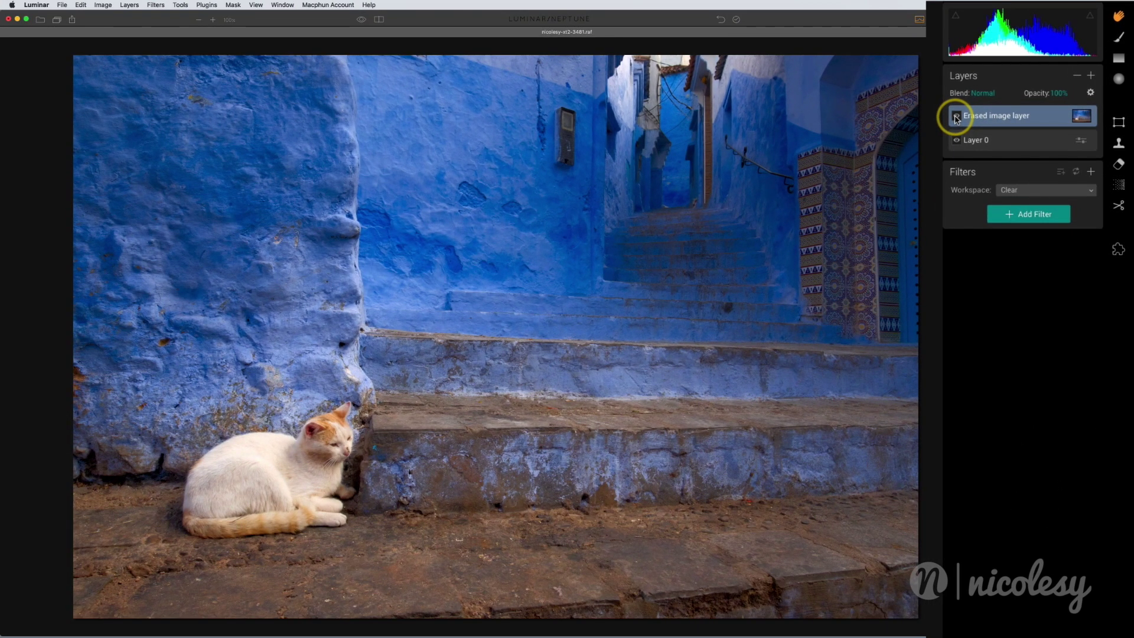
{"action": "left_click", "coordinate": [956, 117]}
{"action": "left_click", "coordinate": [956, 116]}
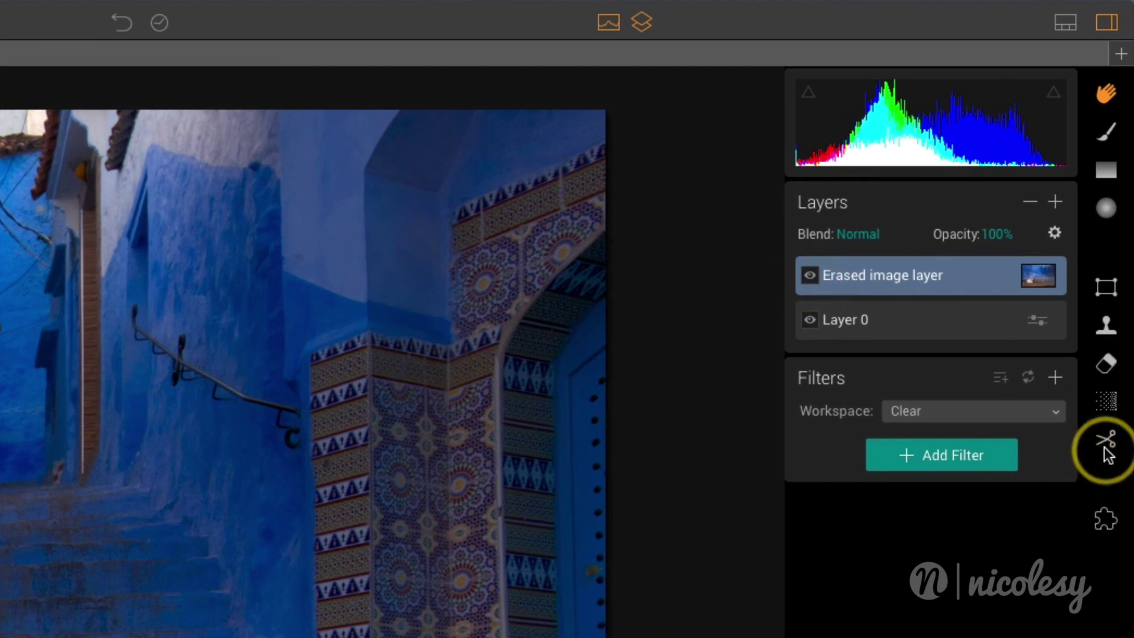
- Crop at the Original 3:2 ratio from the bottom-right corner, then preview before/after
{"action": "left_click", "coordinate": [1105, 444]}
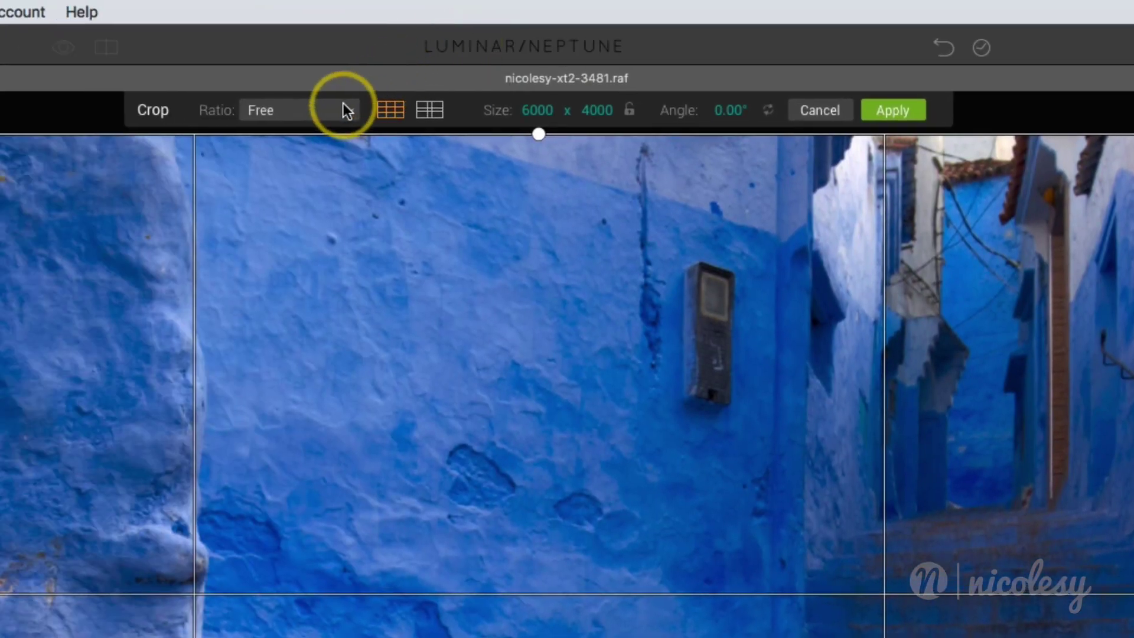
{"action": "left_click", "coordinate": [346, 111]}
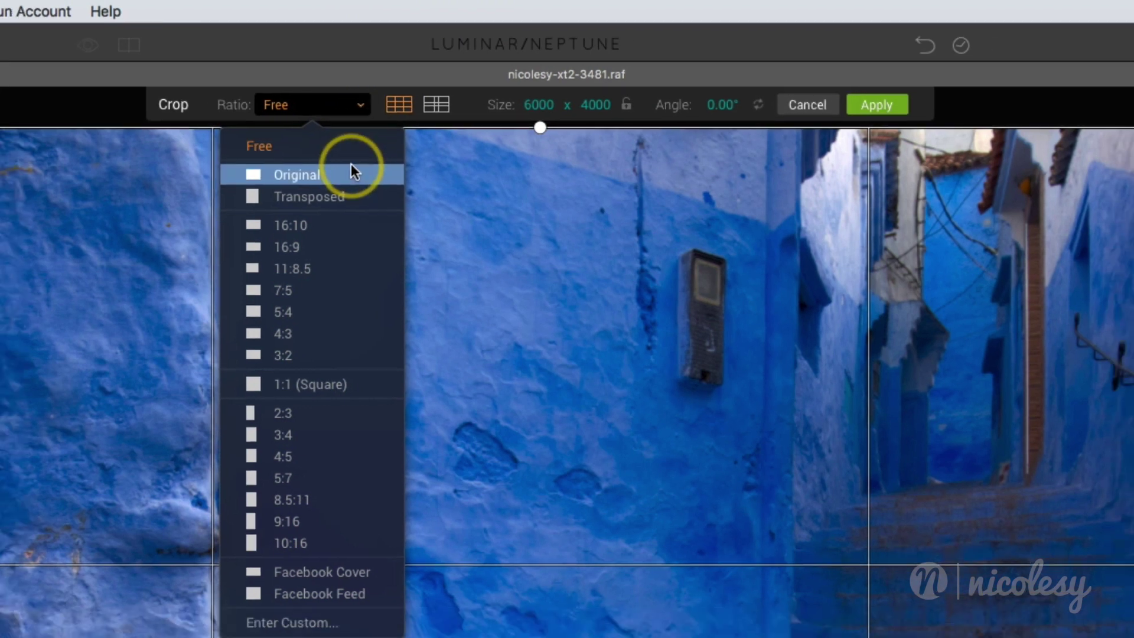
{"action": "left_click", "coordinate": [343, 180]}
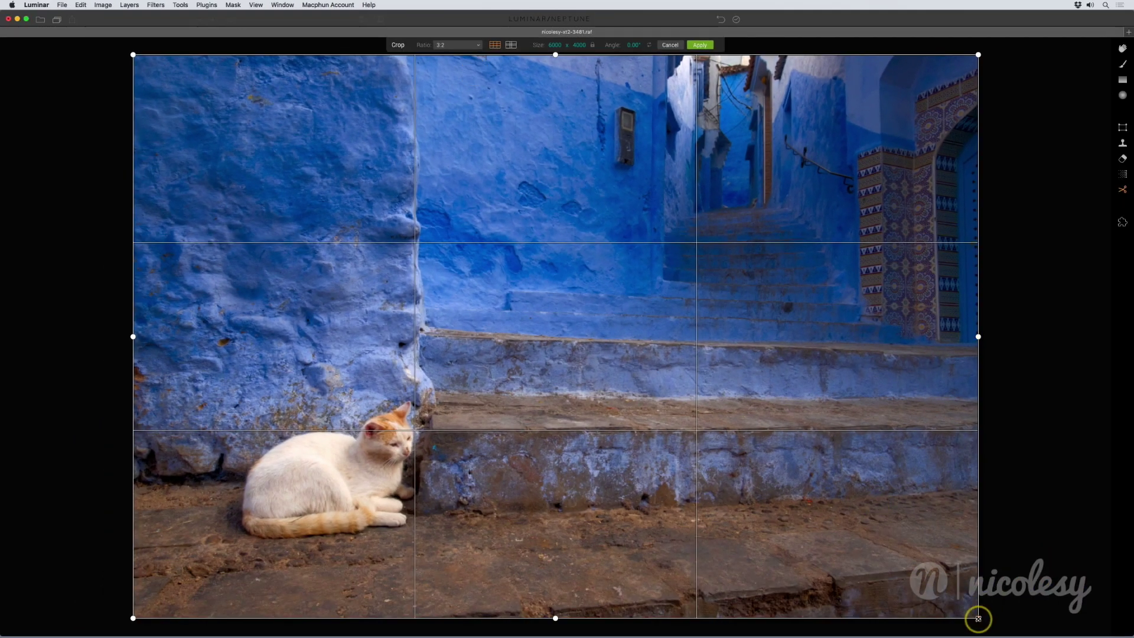
{"action": "left_click_drag", "start_coordinate": [977, 615], "coordinate": [945, 594]}
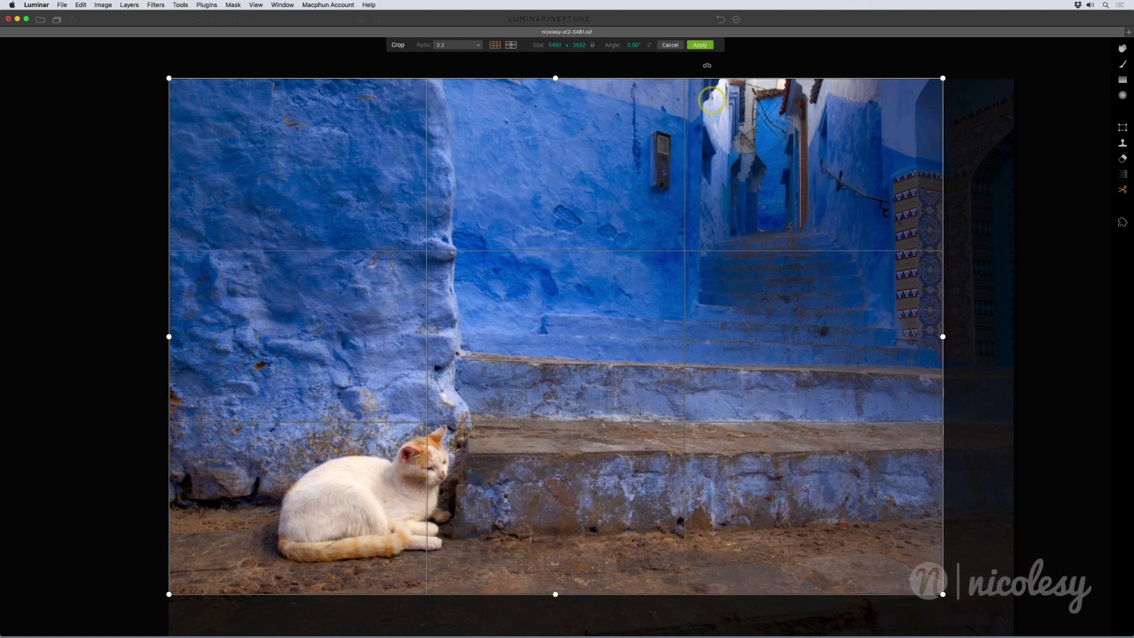
{"action": "left_click", "coordinate": [700, 45]}
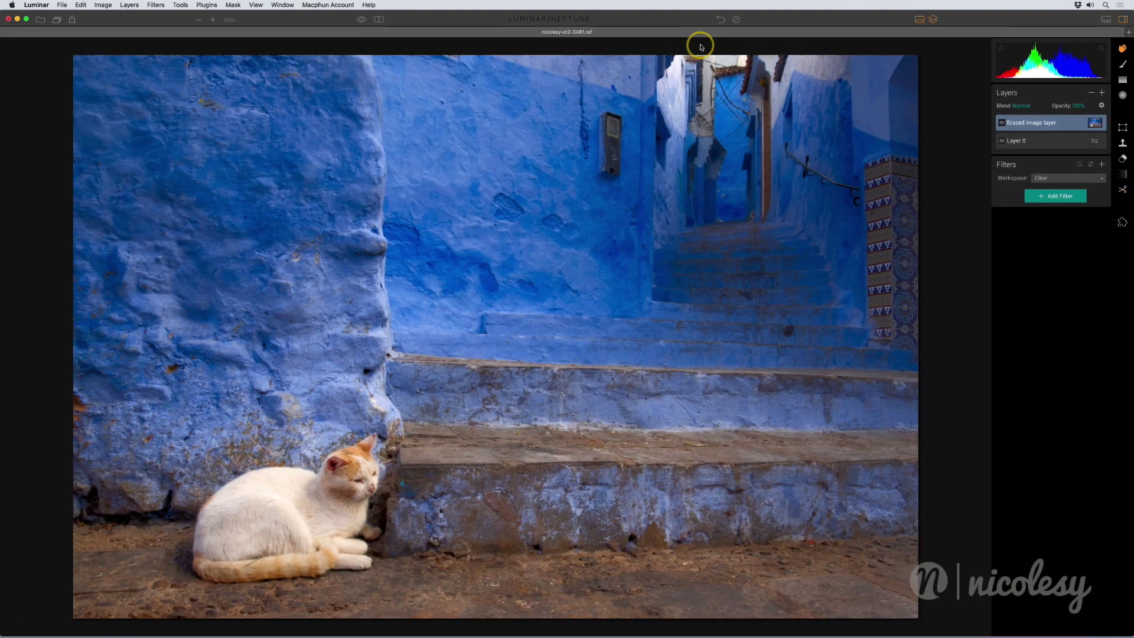
{"action": "key", "text": "backslash"}
{"action": "key", "text": "backslash"}
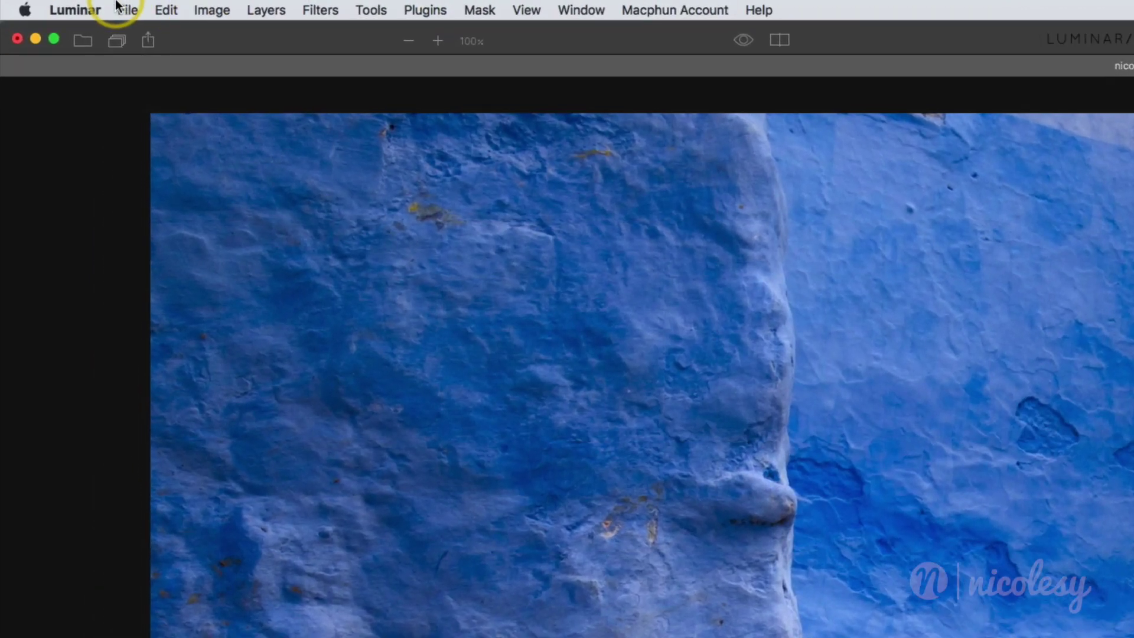
{"action": "left_click", "coordinate": [59, 5]}
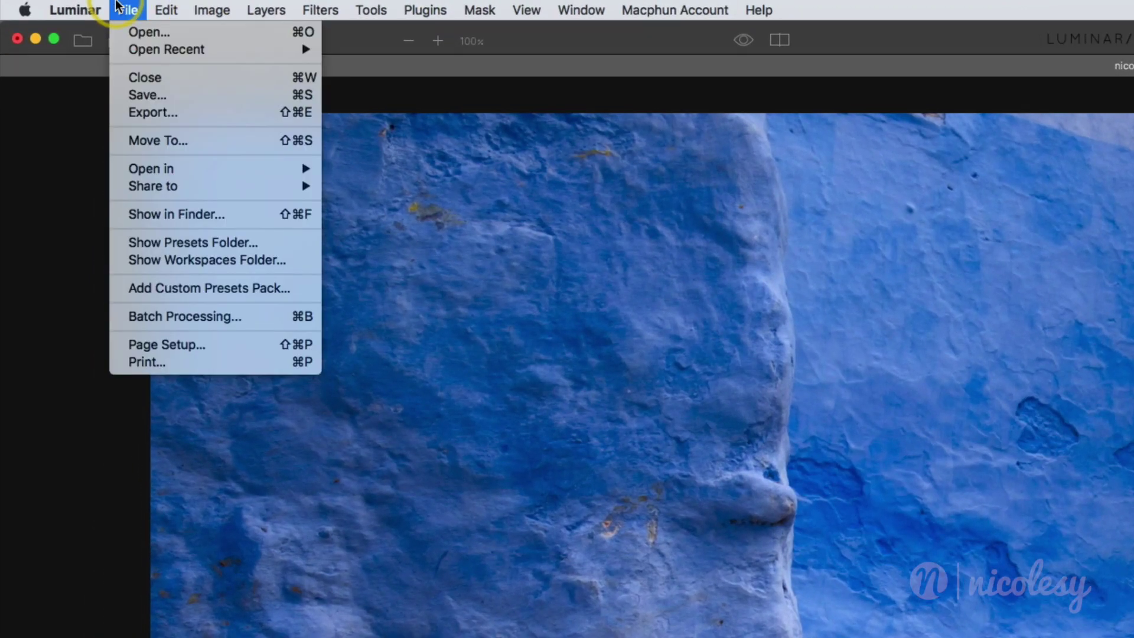
{"action": "left_click", "coordinate": [151, 94]}
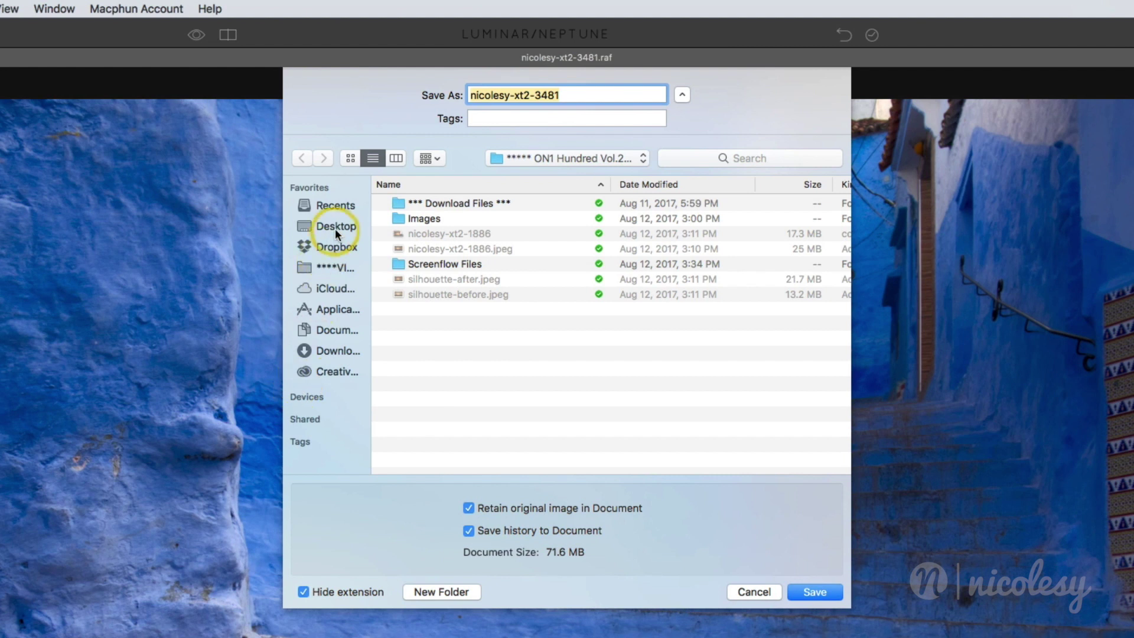
{"action": "left_click", "coordinate": [335, 229]}
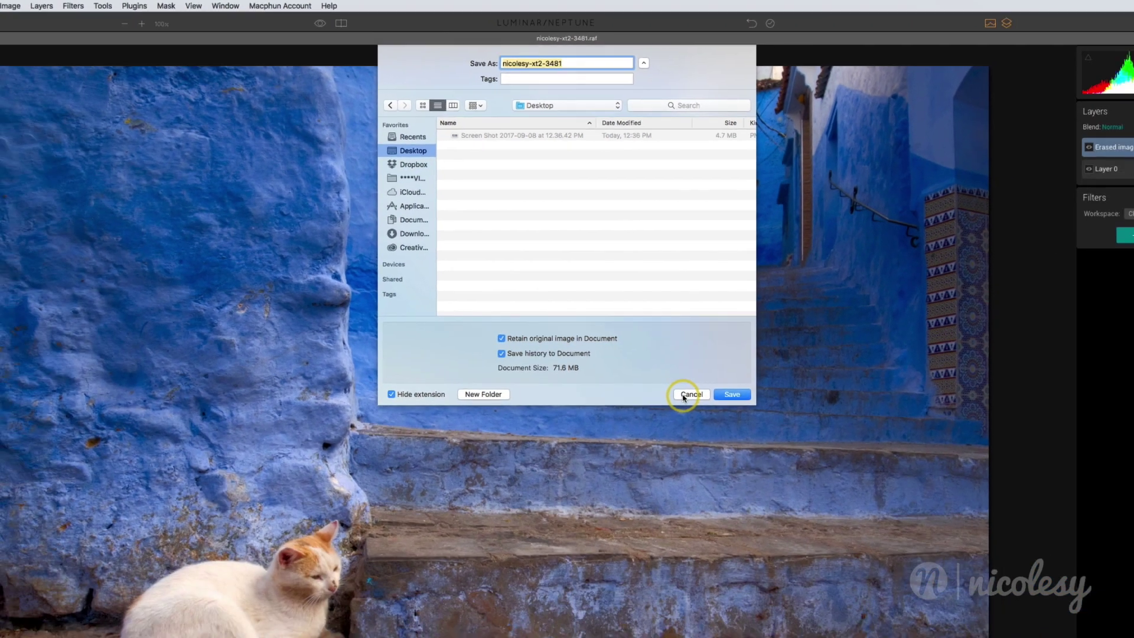
{"action": "left_click", "coordinate": [754, 591]}
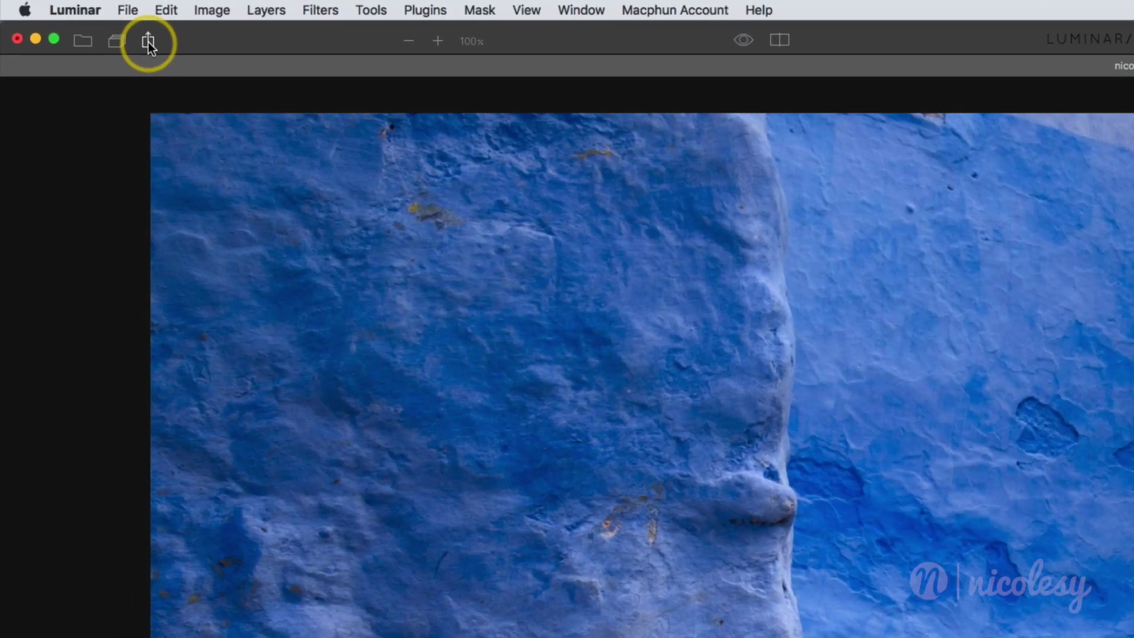
{"action": "left_click", "coordinate": [148, 41]}
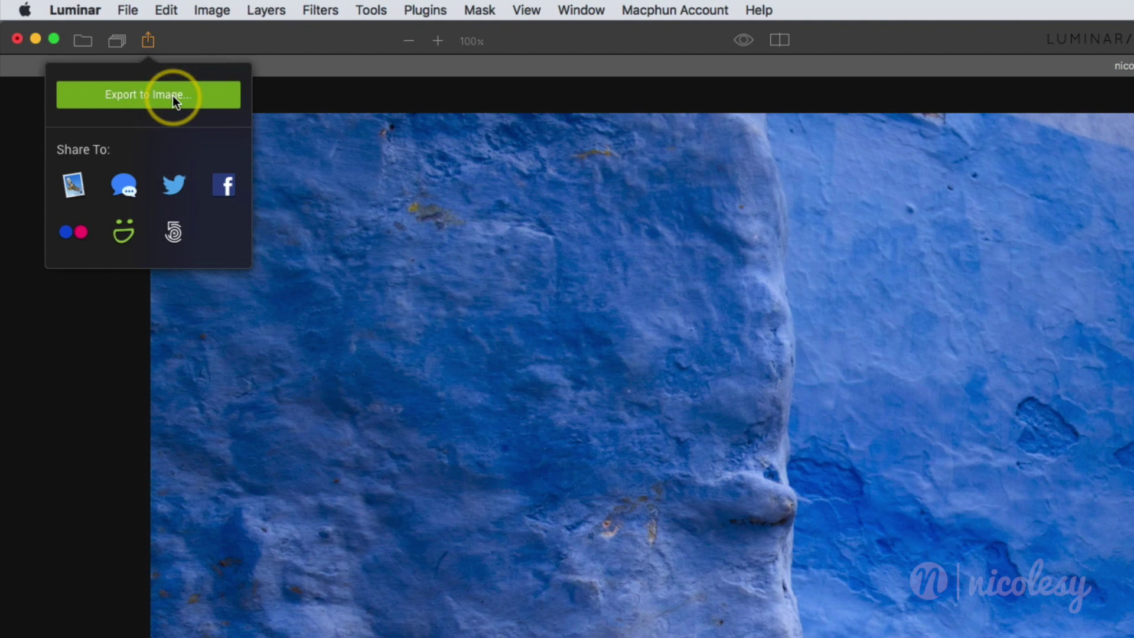
{"action": "left_click", "coordinate": [206, 96]}
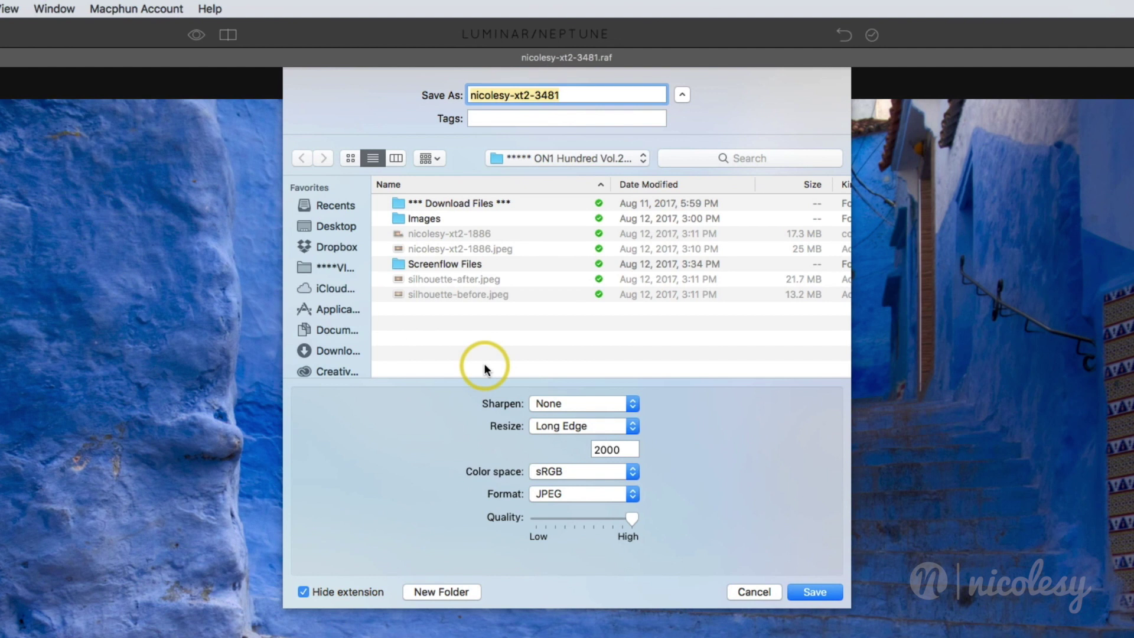
{"action": "left_click", "coordinate": [337, 227]}
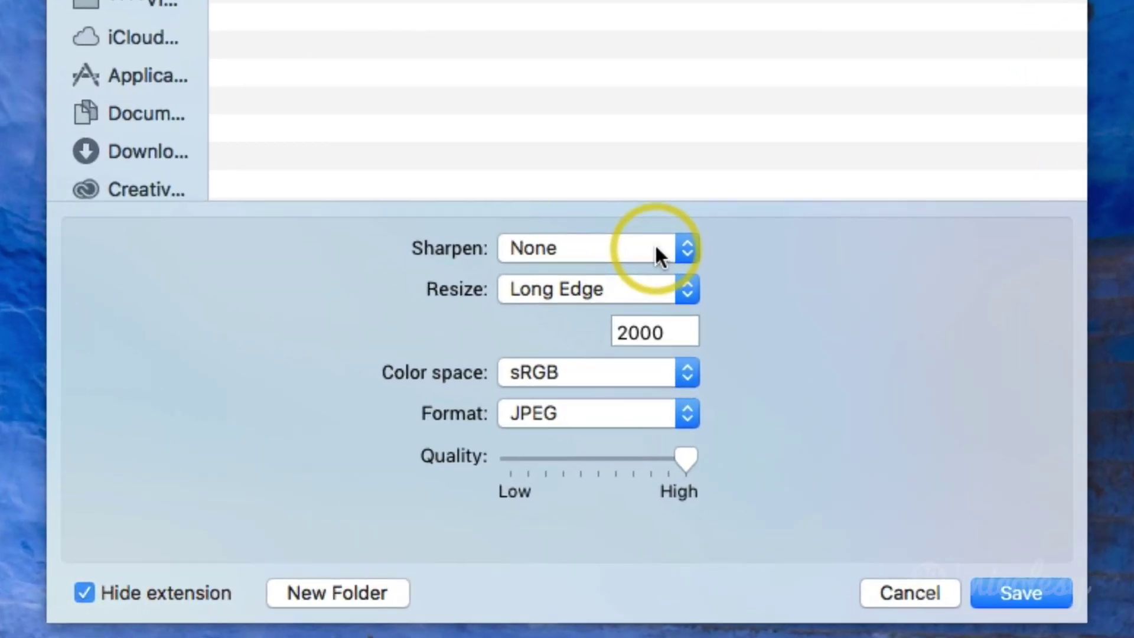
{"action": "left_click", "coordinate": [625, 403]}
{"action": "left_click", "coordinate": [792, 245]}
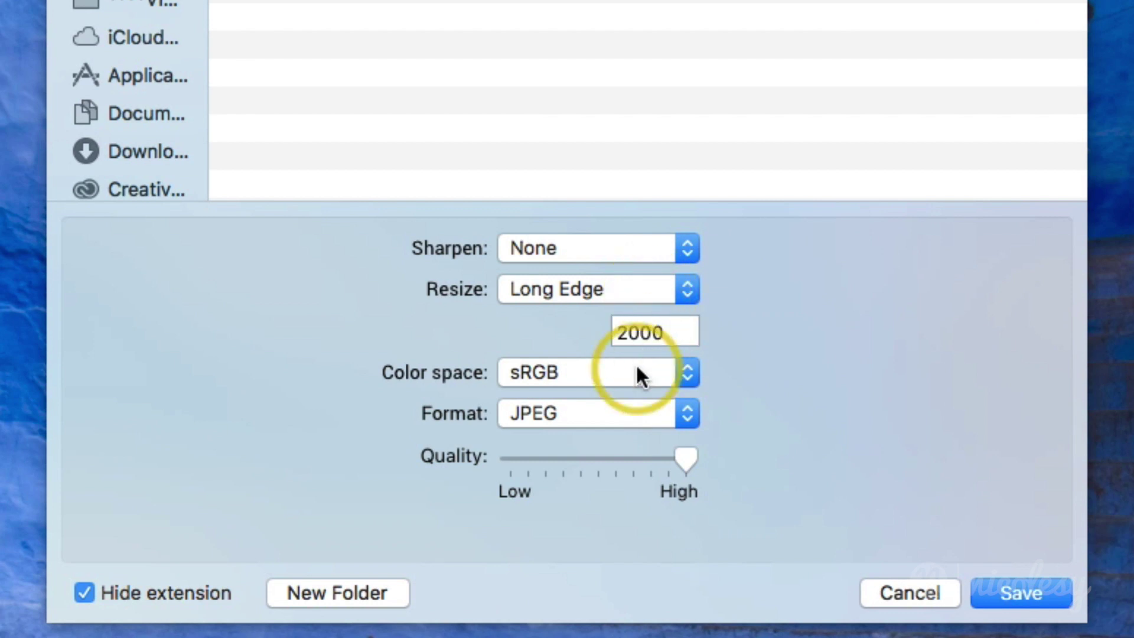
{"action": "left_click", "coordinate": [650, 413]}
{"action": "left_click", "coordinate": [773, 405]}
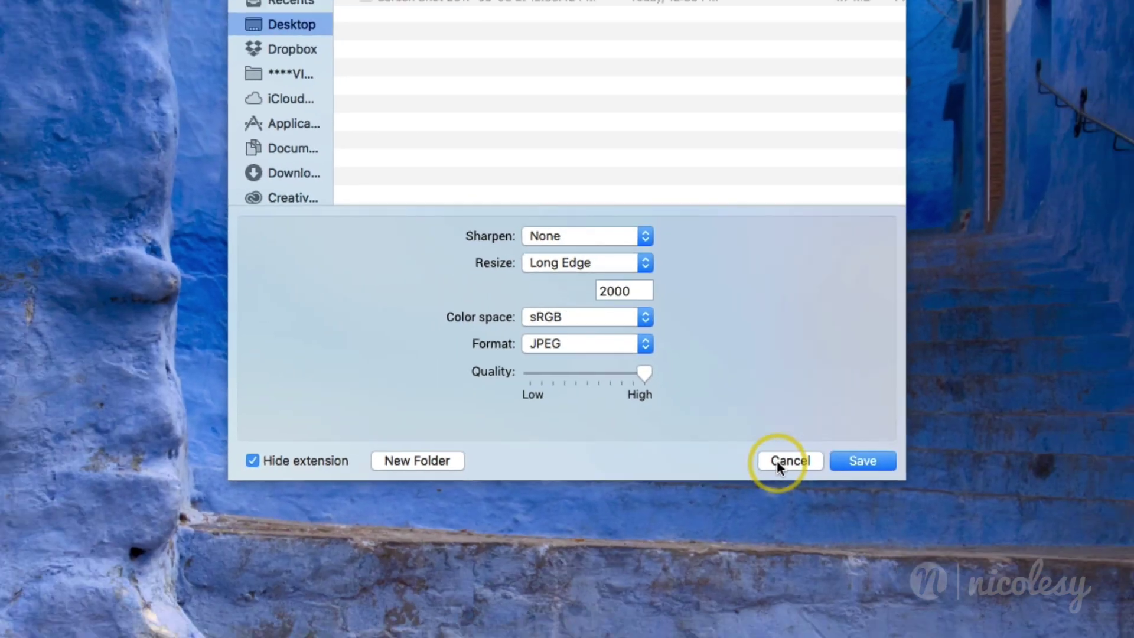
- Cancel the export dialog and reopen the Share export options
{"action": "left_click", "coordinate": [910, 593]}
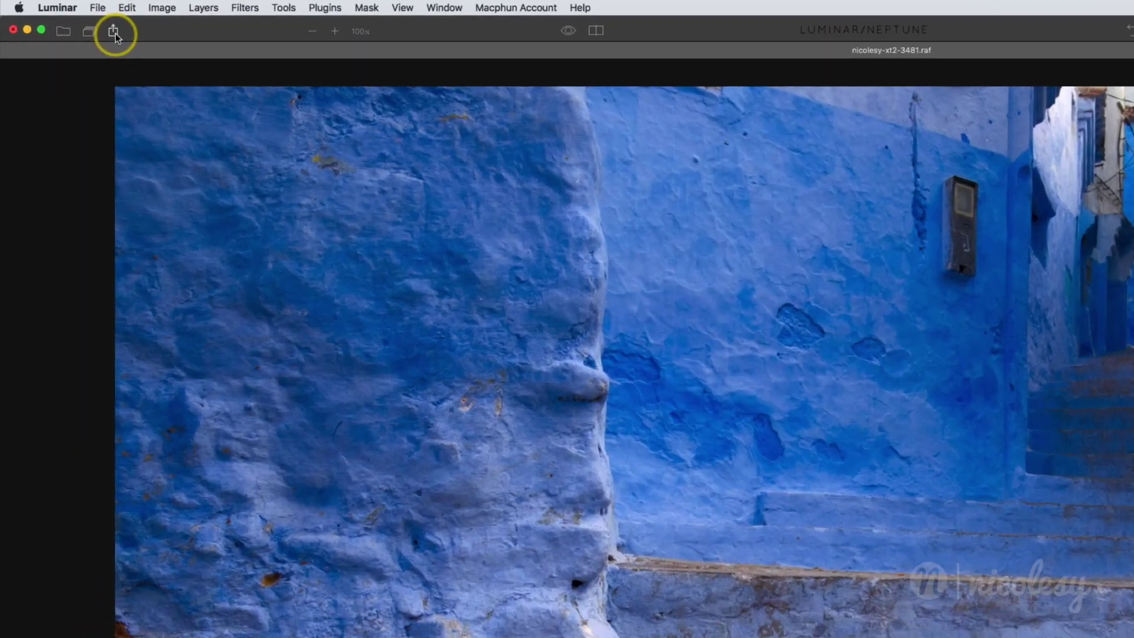
{"action": "left_click", "coordinate": [72, 21]}
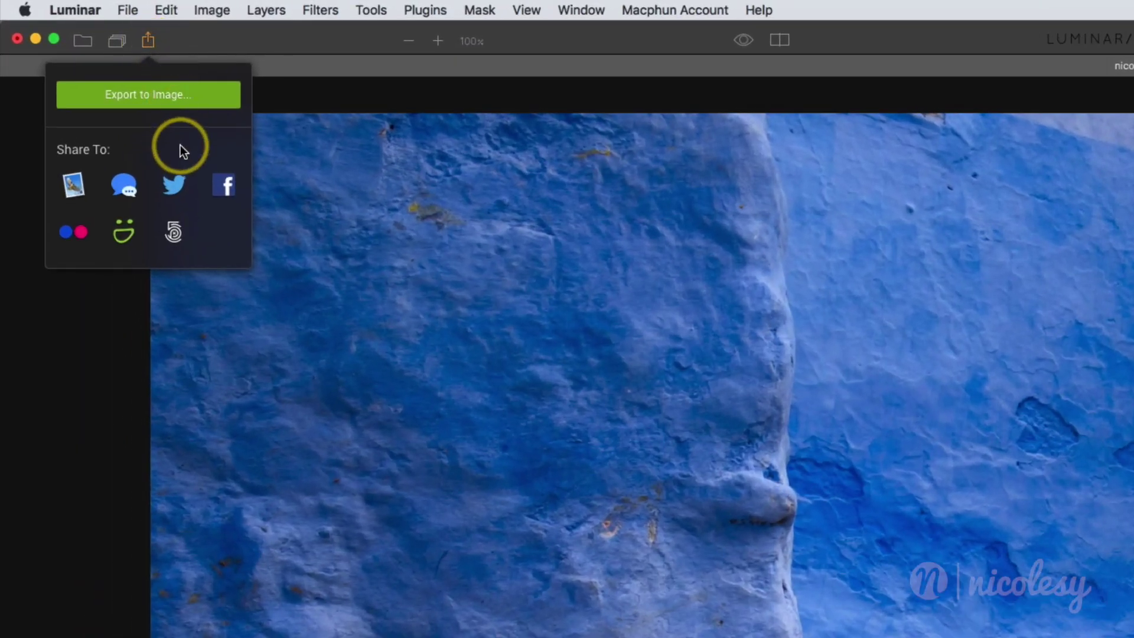